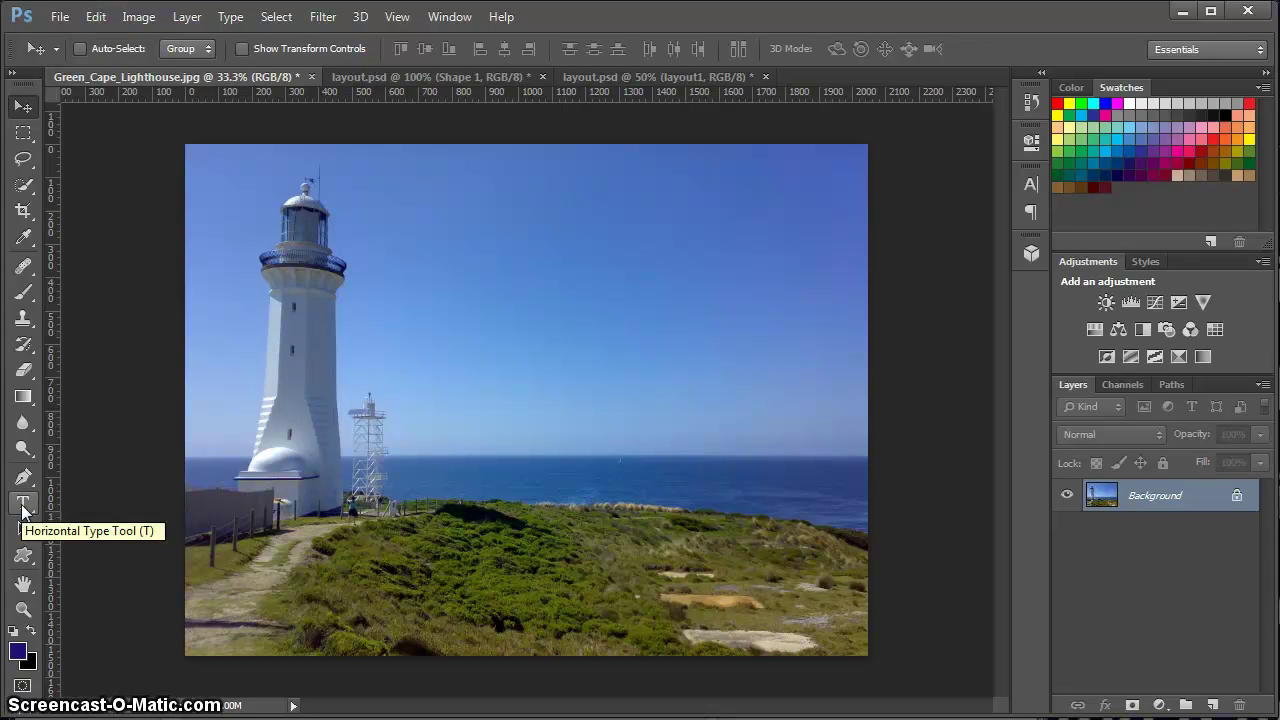
- Pick the Type tool and review the font family, style and size lists, keeping Cambria Regular 18 pt
{"action": "left_click", "coordinate": [22, 505]}
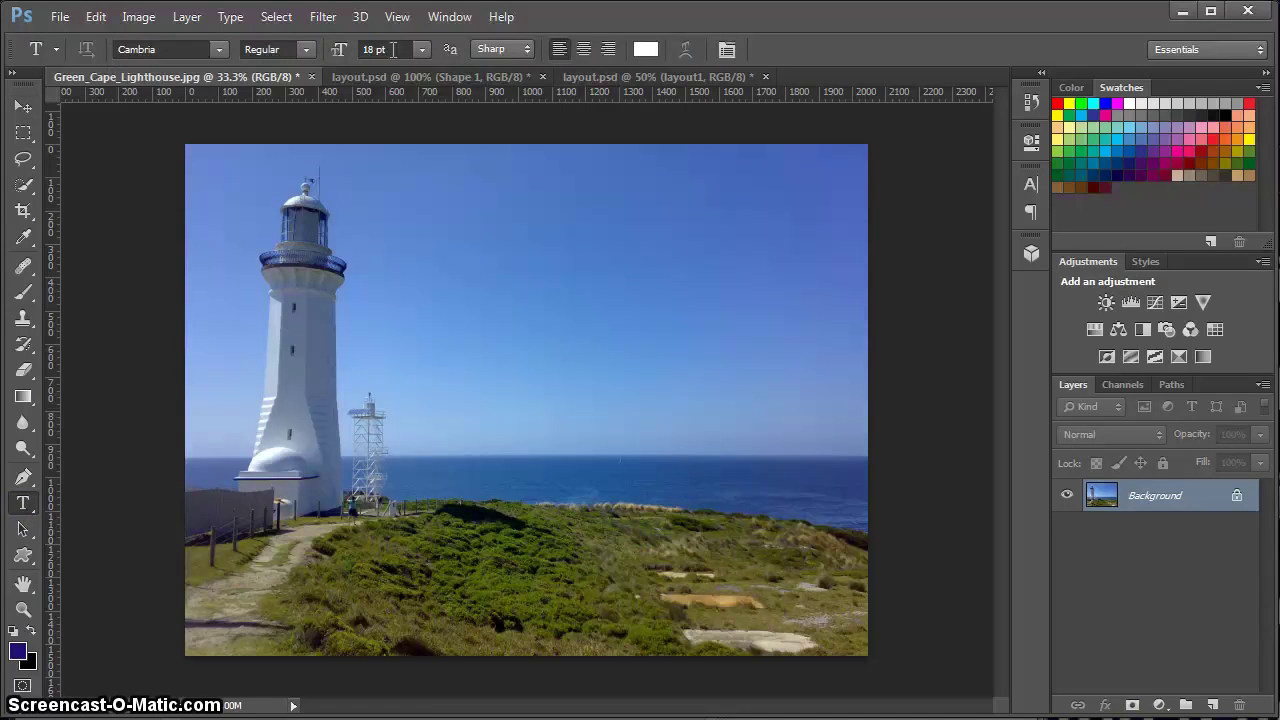
{"action": "left_click", "coordinate": [220, 47]}
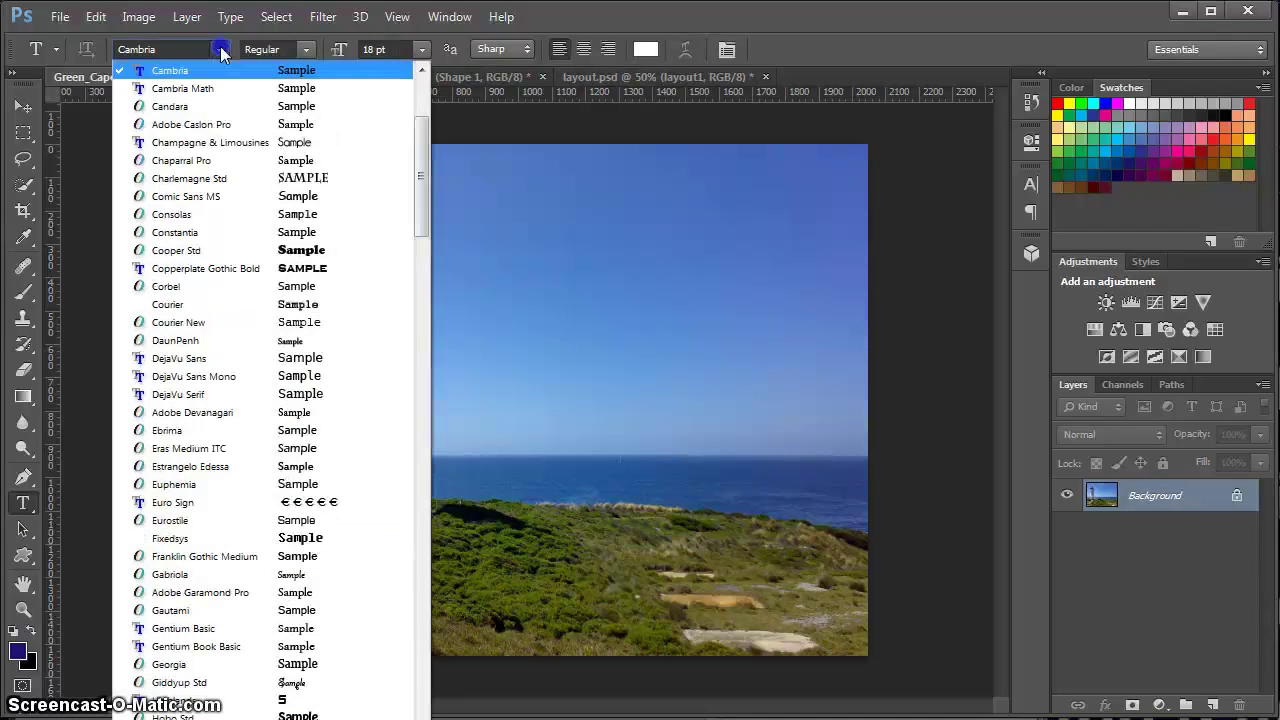
{"action": "left_click", "coordinate": [220, 47]}
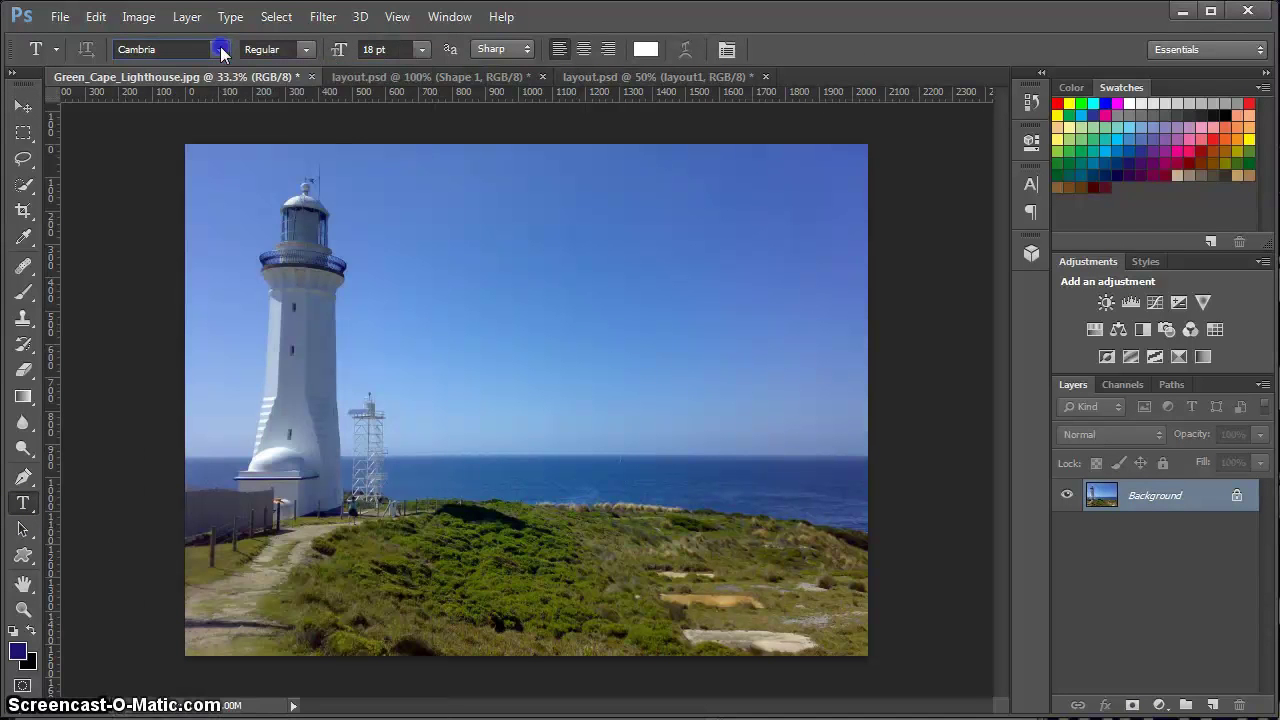
{"action": "left_click", "coordinate": [306, 48]}
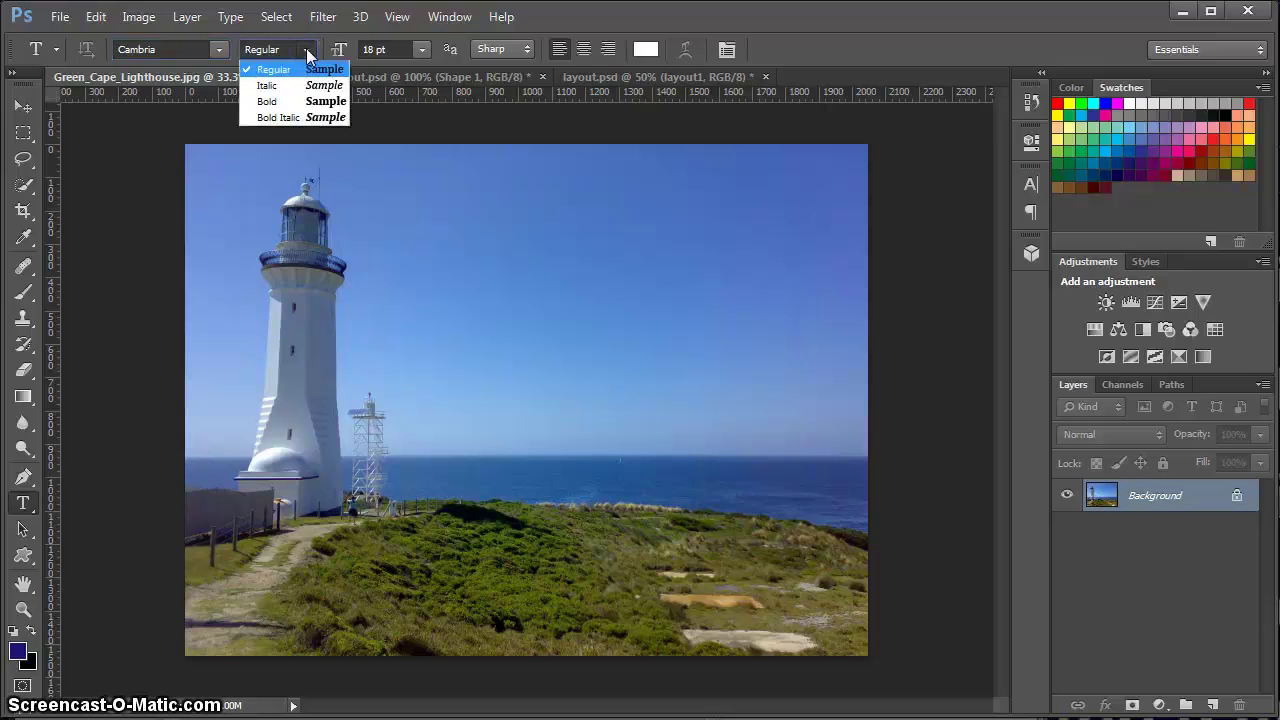
{"action": "left_click", "coordinate": [307, 50]}
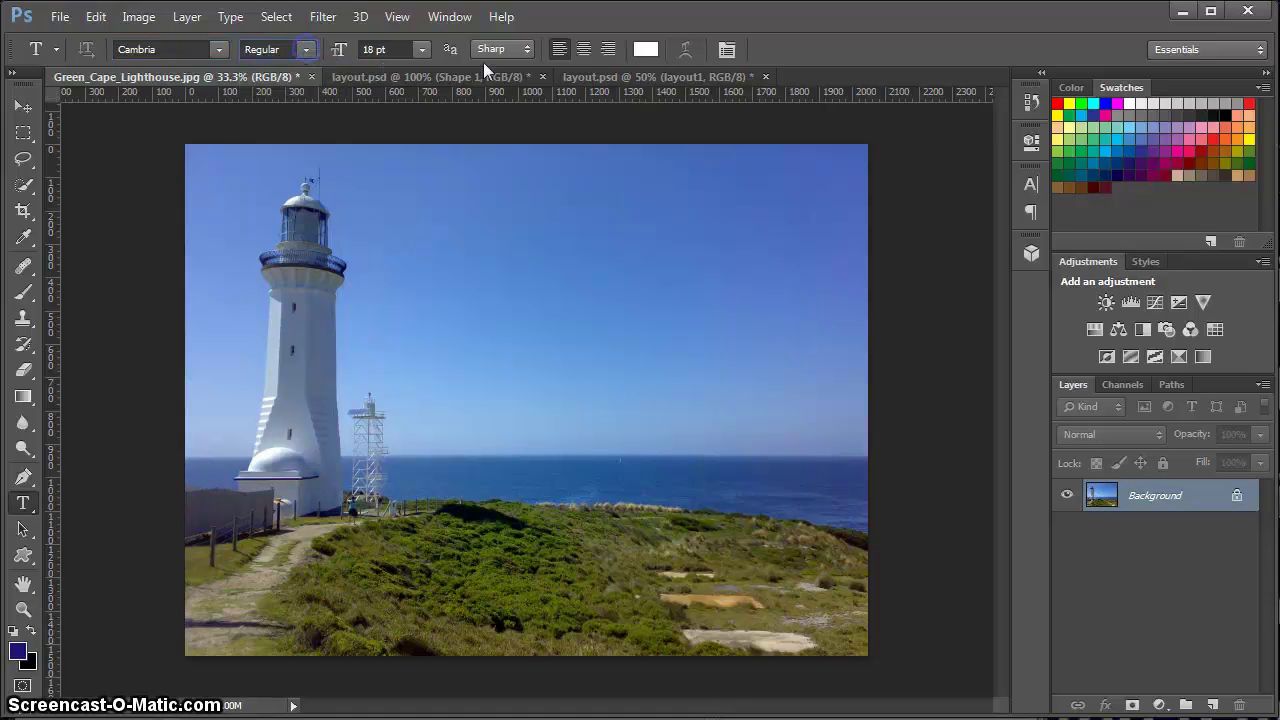
{"action": "left_click", "coordinate": [420, 50]}
{"action": "left_click", "coordinate": [420, 51]}
- Open the Character panel from the collapsed panel dock
{"action": "left_click", "coordinate": [1031, 186]}
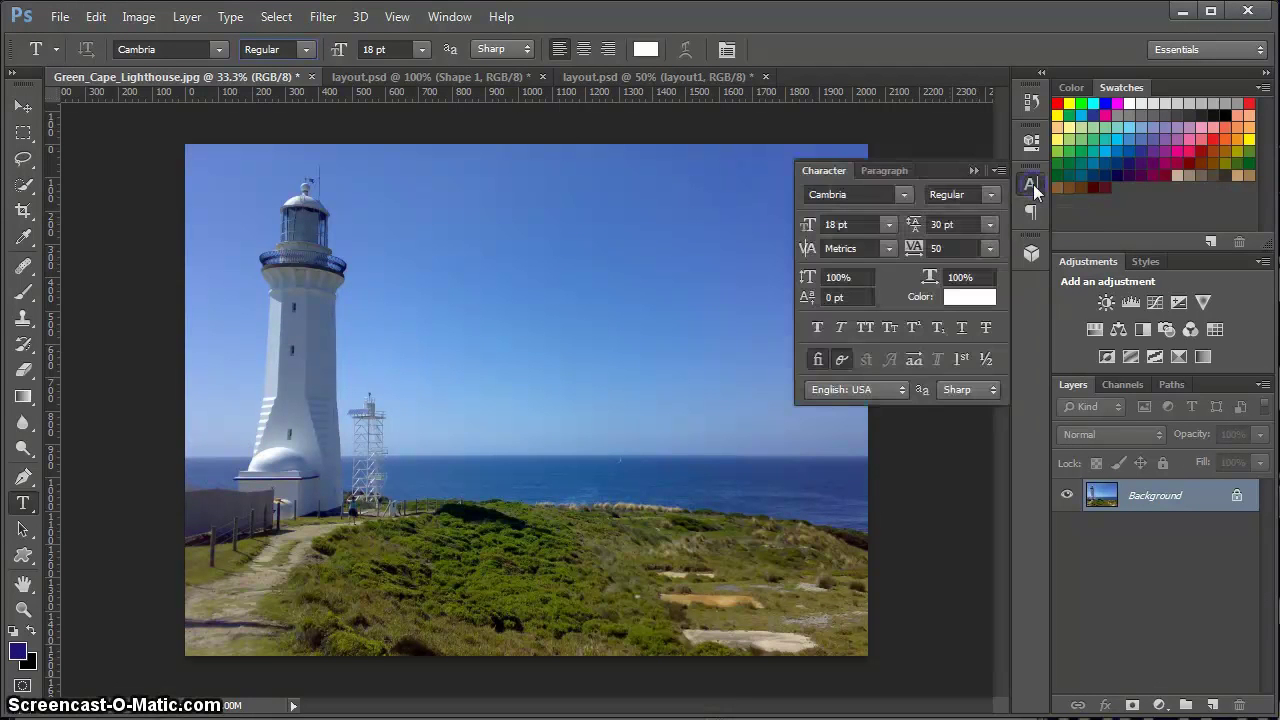
- Type the white title 'Green Cape Lighthouse' and move it up just above the horizon
{"action": "left_click", "coordinate": [469, 541]}
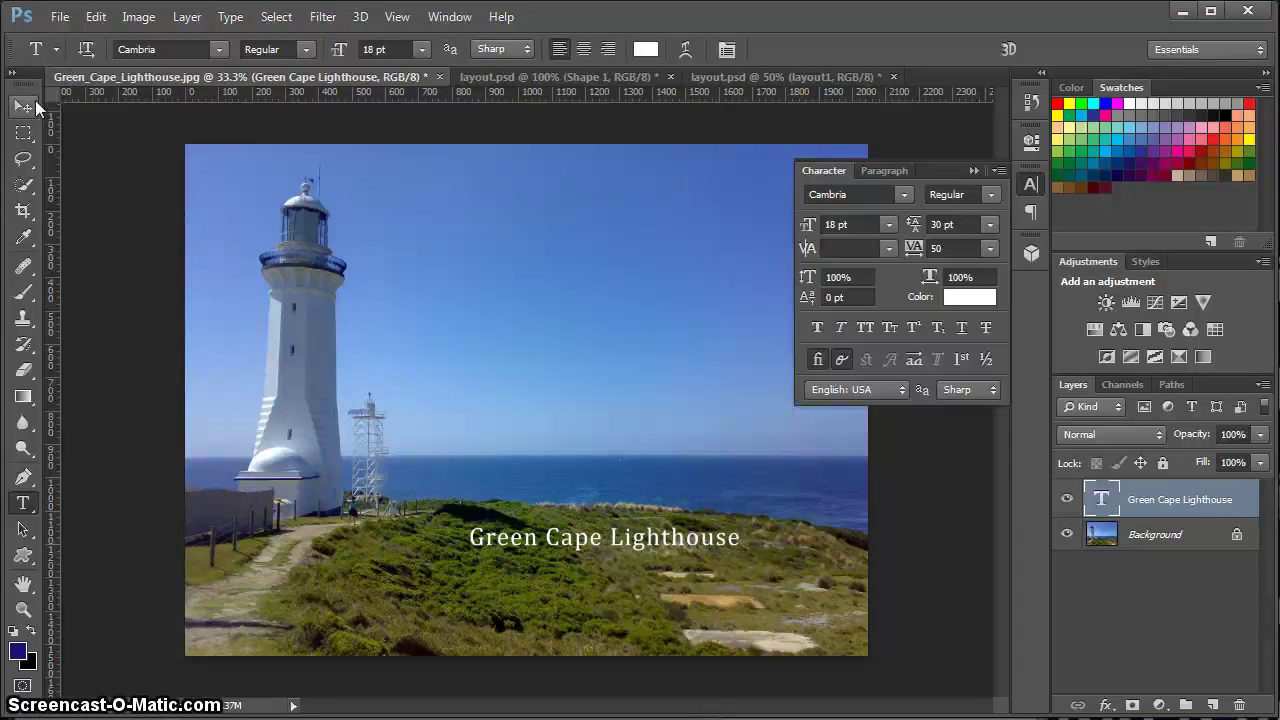
{"action": "left_click", "coordinate": [30, 106]}
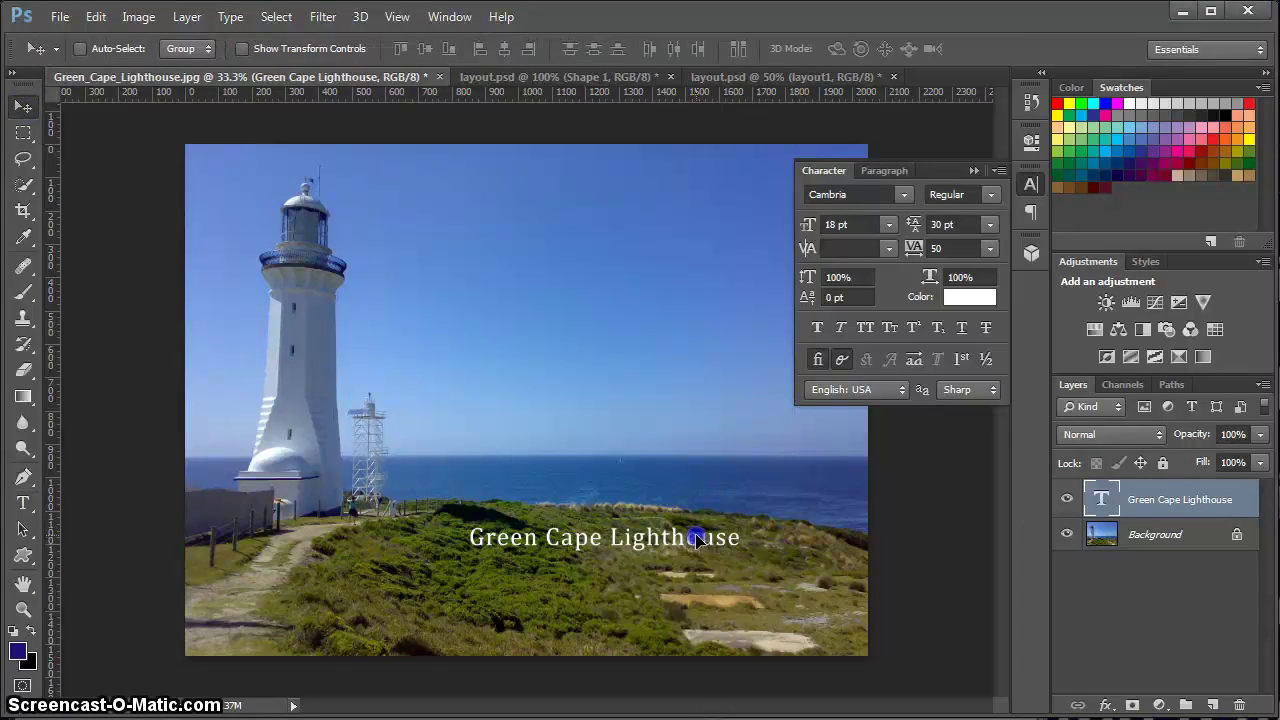
{"action": "left_click_drag", "start_coordinate": [697, 538], "coordinate": [669, 409]}
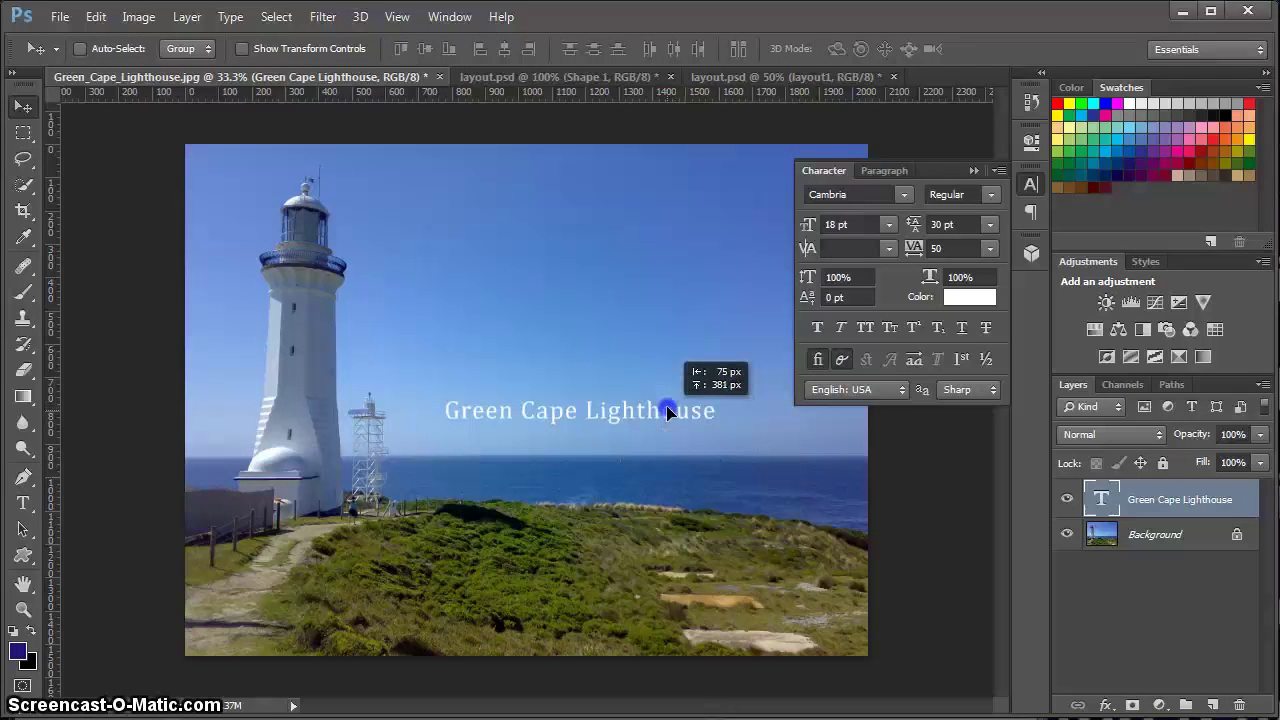
- Change the title's text colour from white to near-black 0a0a0a
{"action": "left_click", "coordinate": [22, 506]}
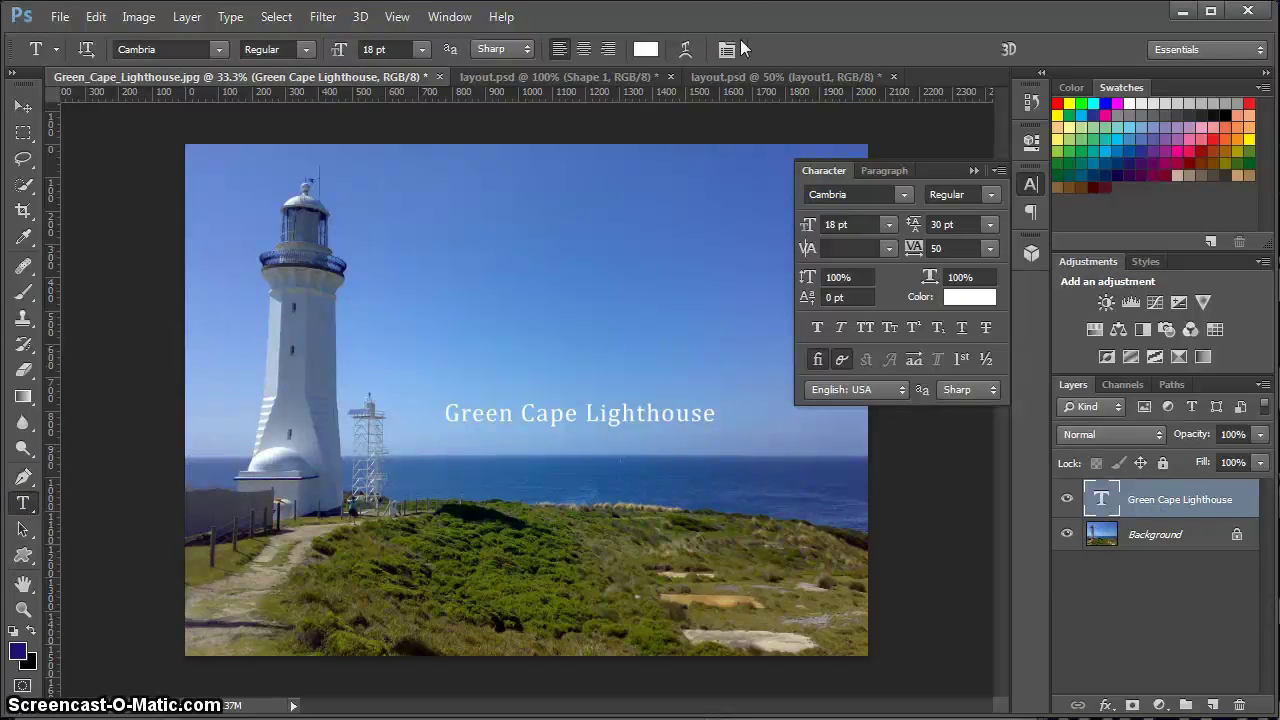
{"action": "left_click", "coordinate": [645, 50]}
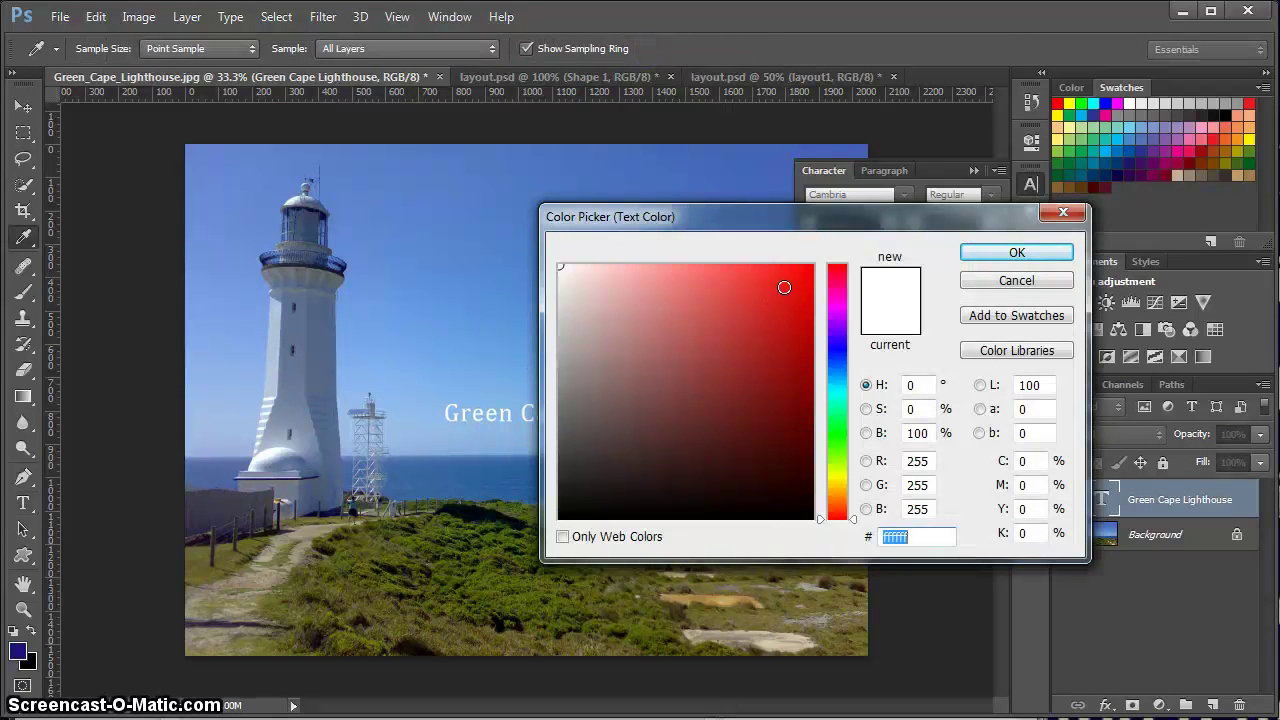
{"action": "left_click", "coordinate": [561, 510]}
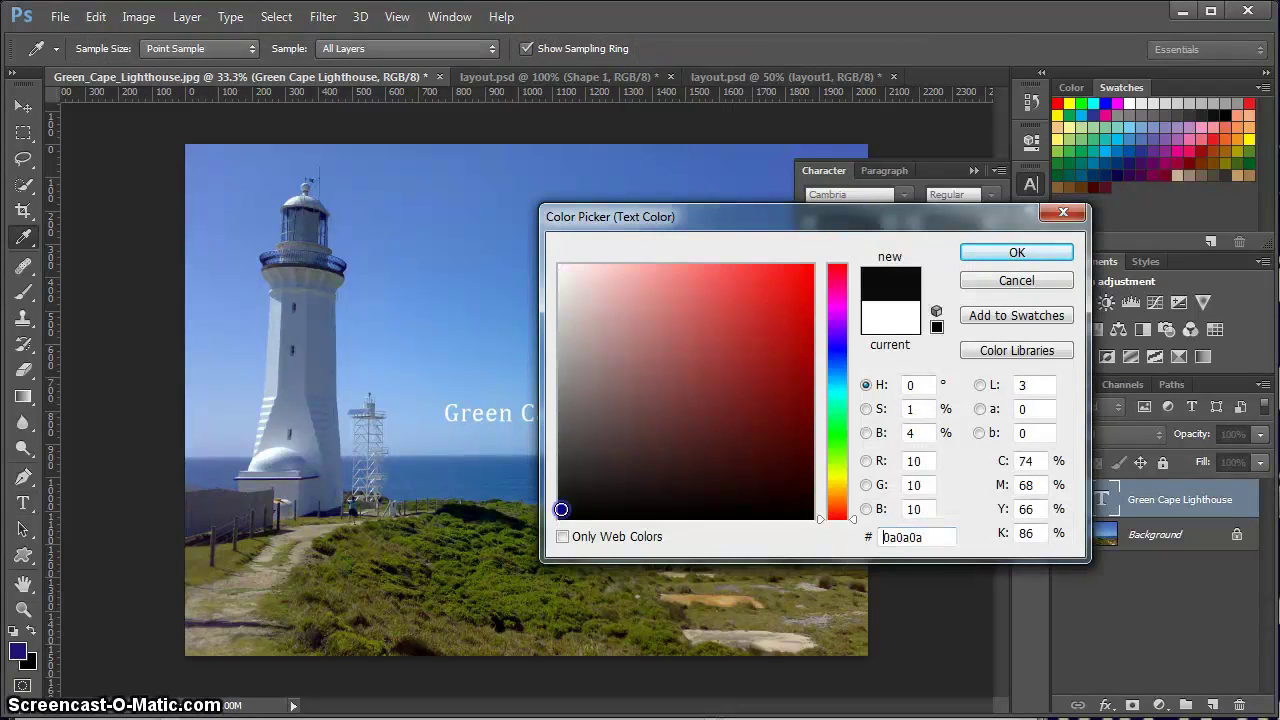
{"action": "left_click", "coordinate": [1017, 253]}
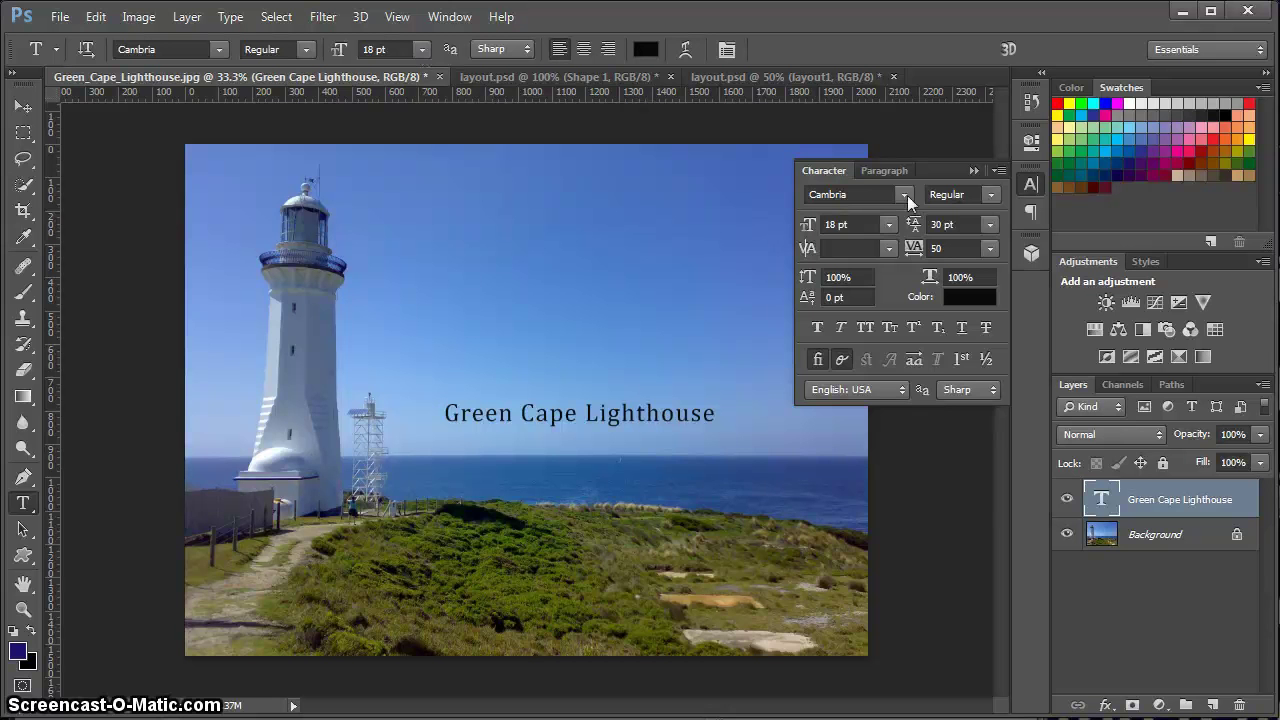
- Set the title to 30 pt, make 'Cape' 48 pt, and shift the line left to fit
{"action": "left_click", "coordinate": [890, 222]}
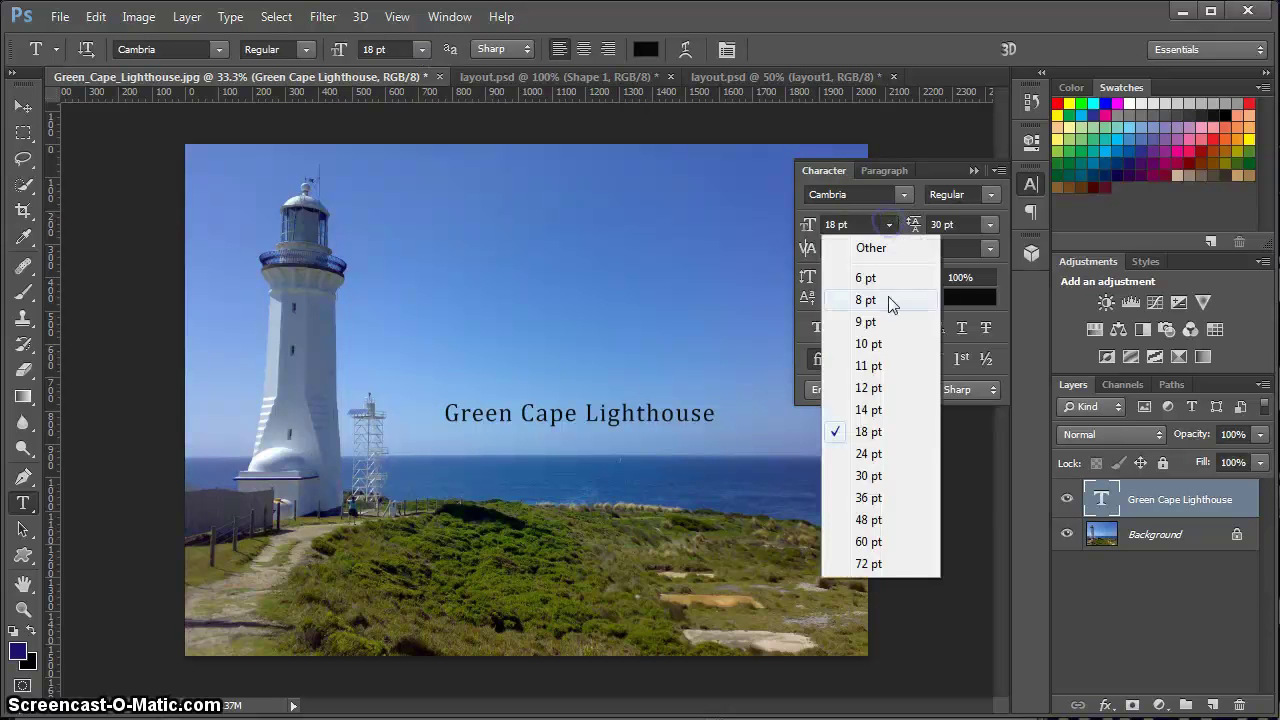
{"action": "left_click", "coordinate": [867, 472]}
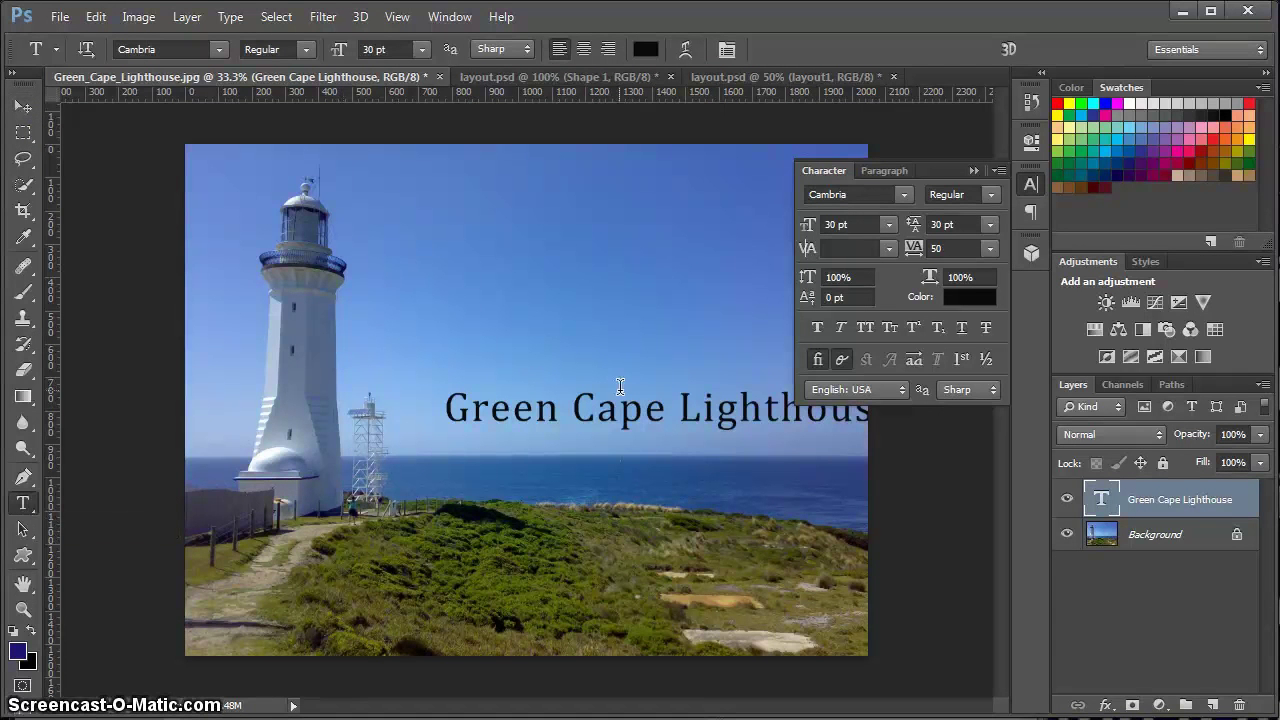
{"action": "left_click_drag", "start_coordinate": [648, 406], "coordinate": [572, 406]}
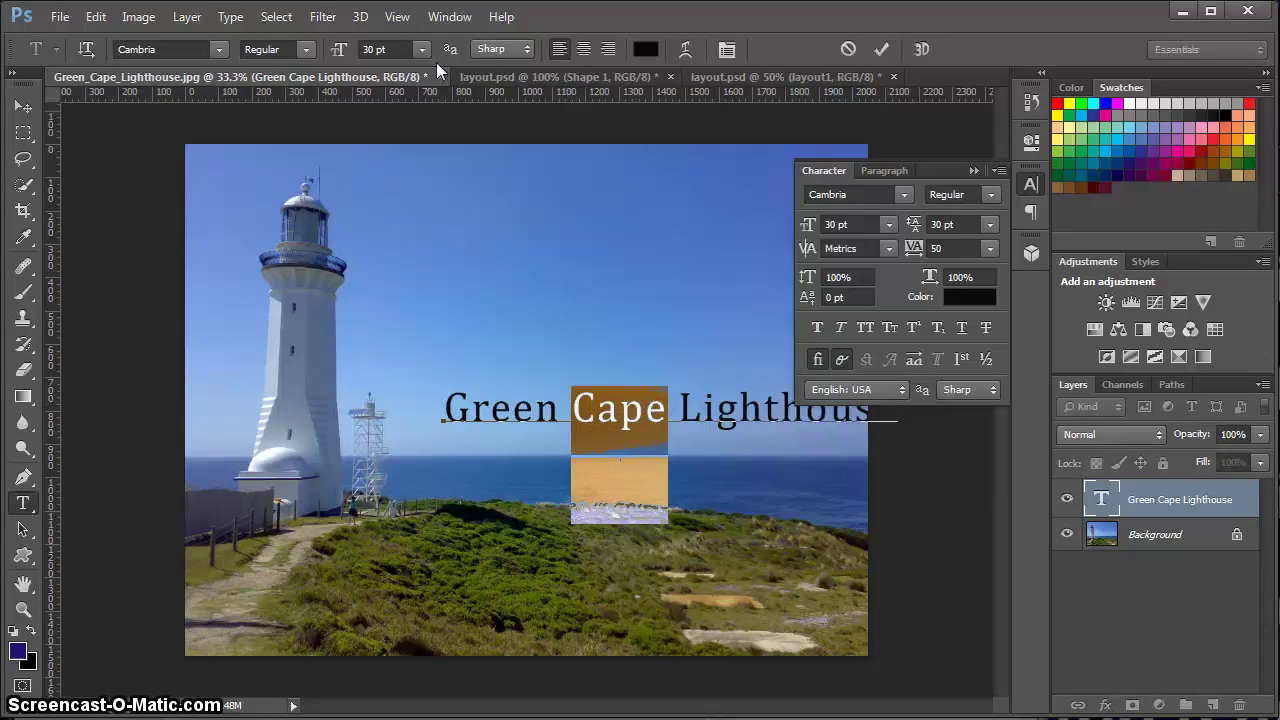
{"action": "left_click", "coordinate": [413, 49]}
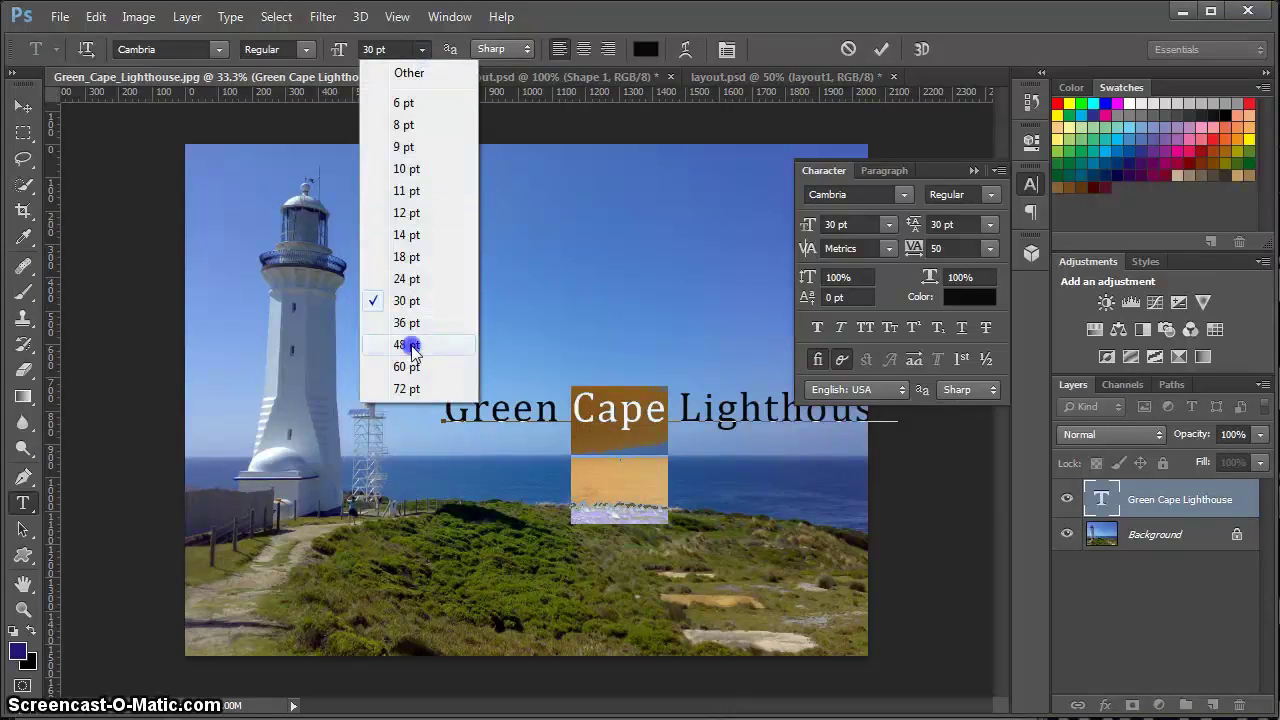
{"action": "left_click", "coordinate": [411, 345]}
{"action": "left_click", "coordinate": [23, 106]}
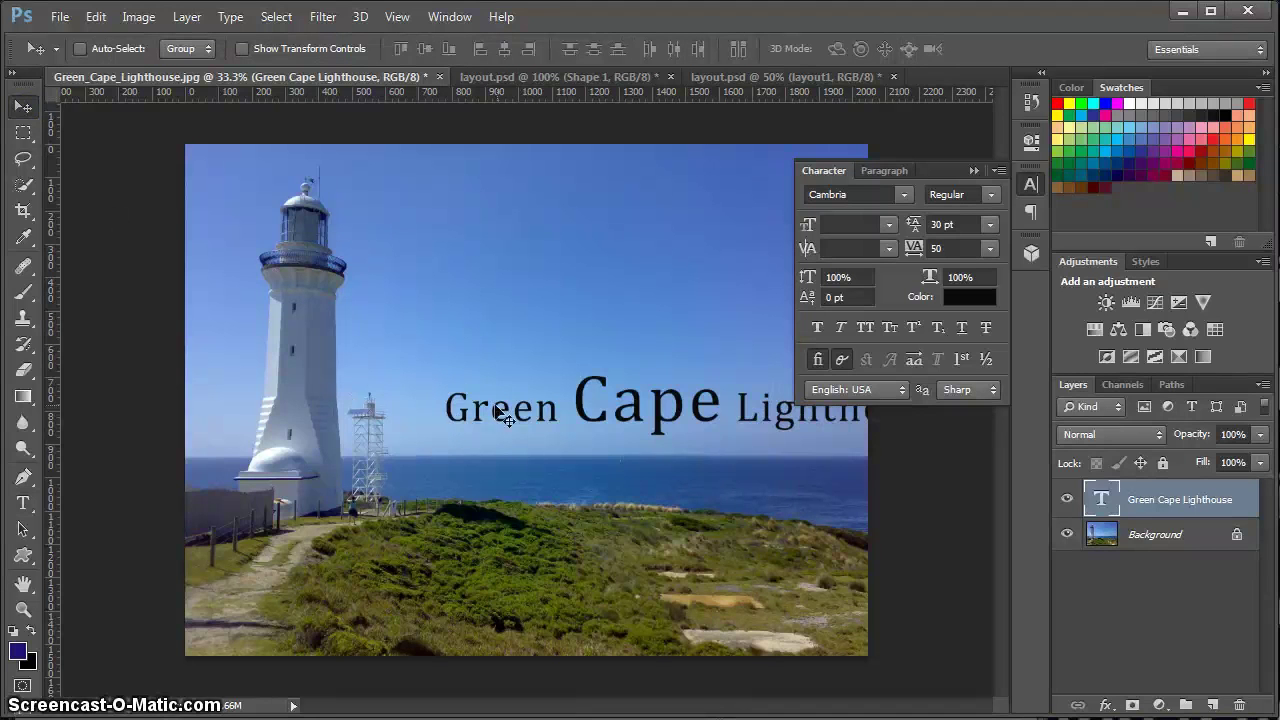
{"action": "left_click_drag", "start_coordinate": [617, 418], "coordinate": [465, 437]}
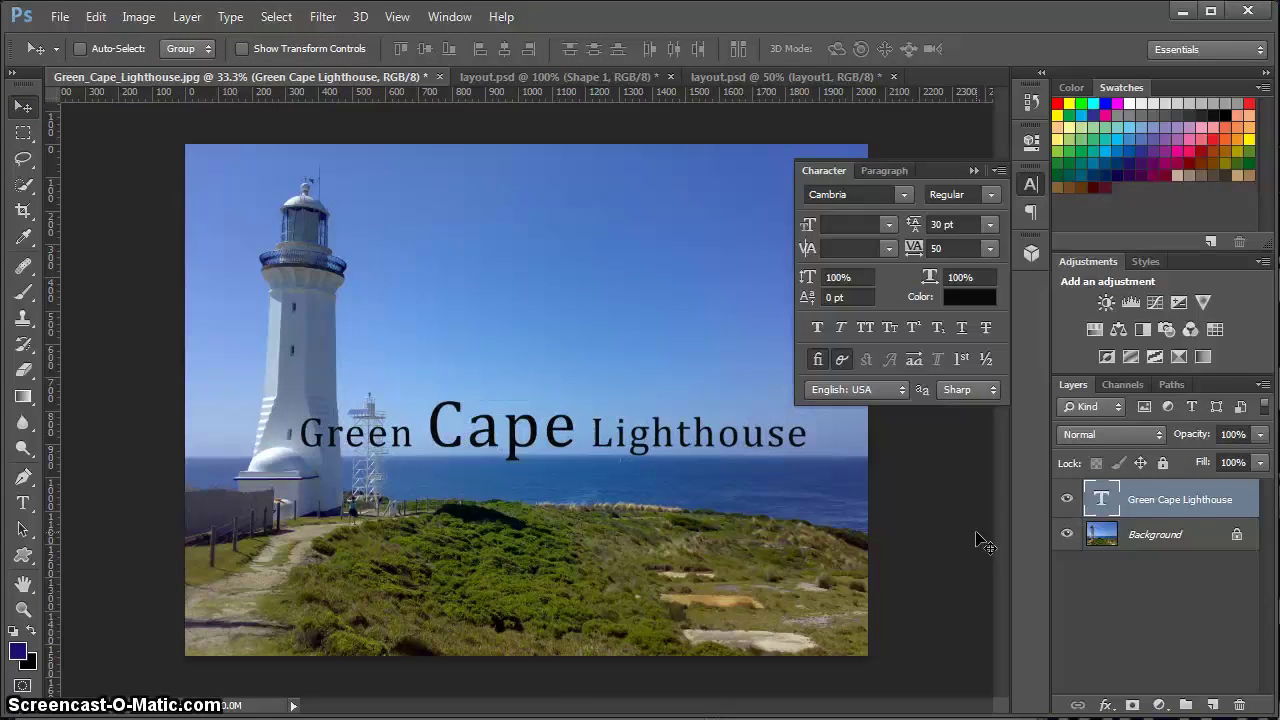
- Undo the left move and the 48 pt 'Cape', restoring a uniform 30 pt title
{"action": "key", "text": "ctrl+z"}
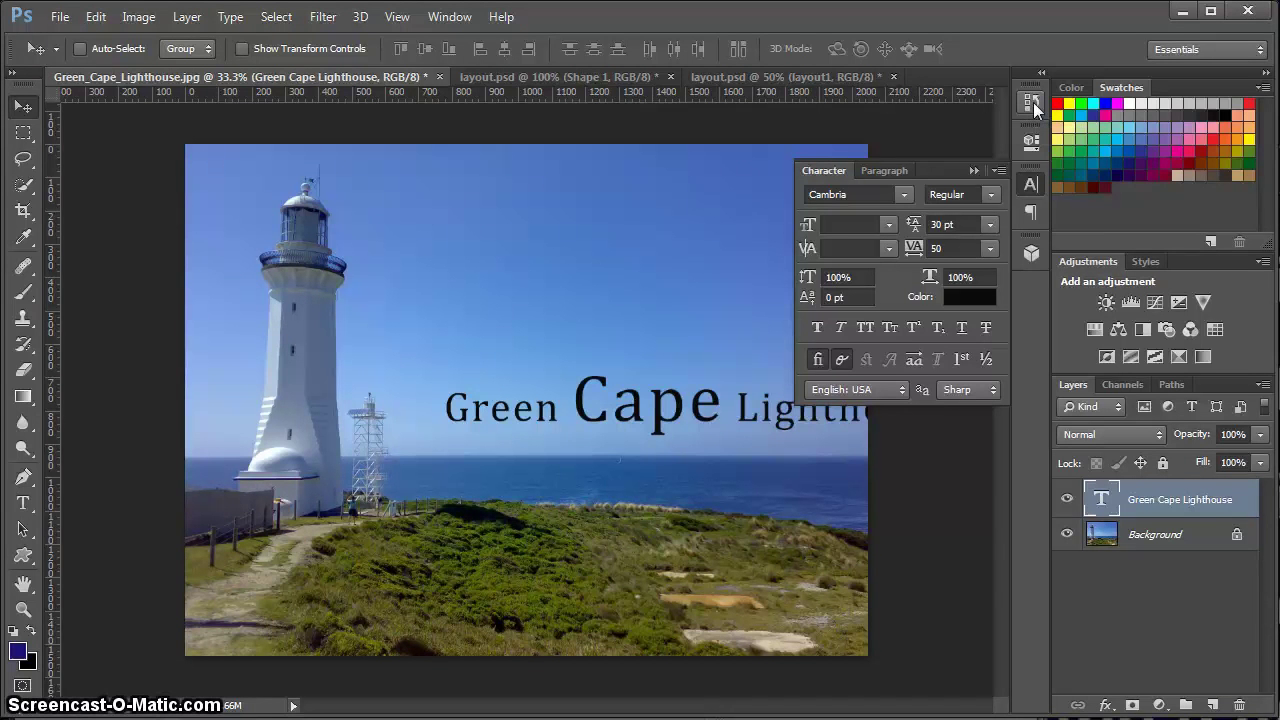
{"action": "key", "text": "ctrl+z"}
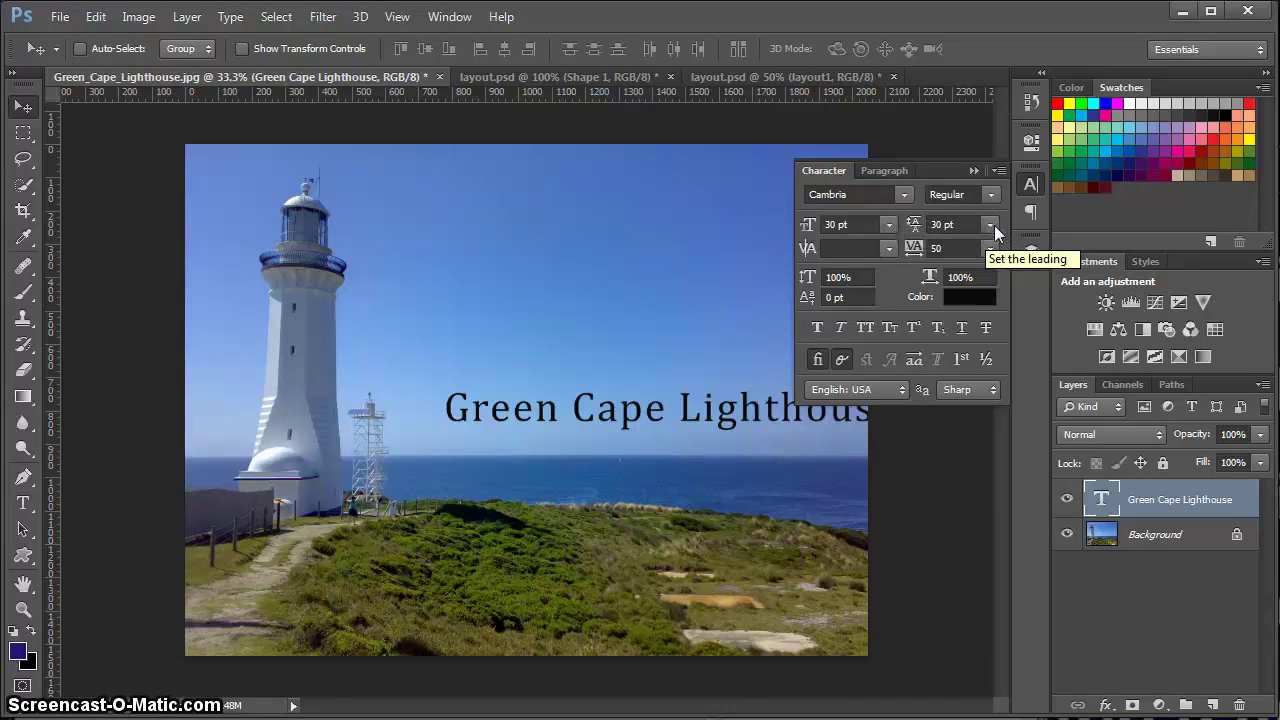
- Leave the leading unchanged and set the title's tracking from 50 to -75
{"action": "left_click_drag", "start_coordinate": [962, 225], "coordinate": [936, 224]}
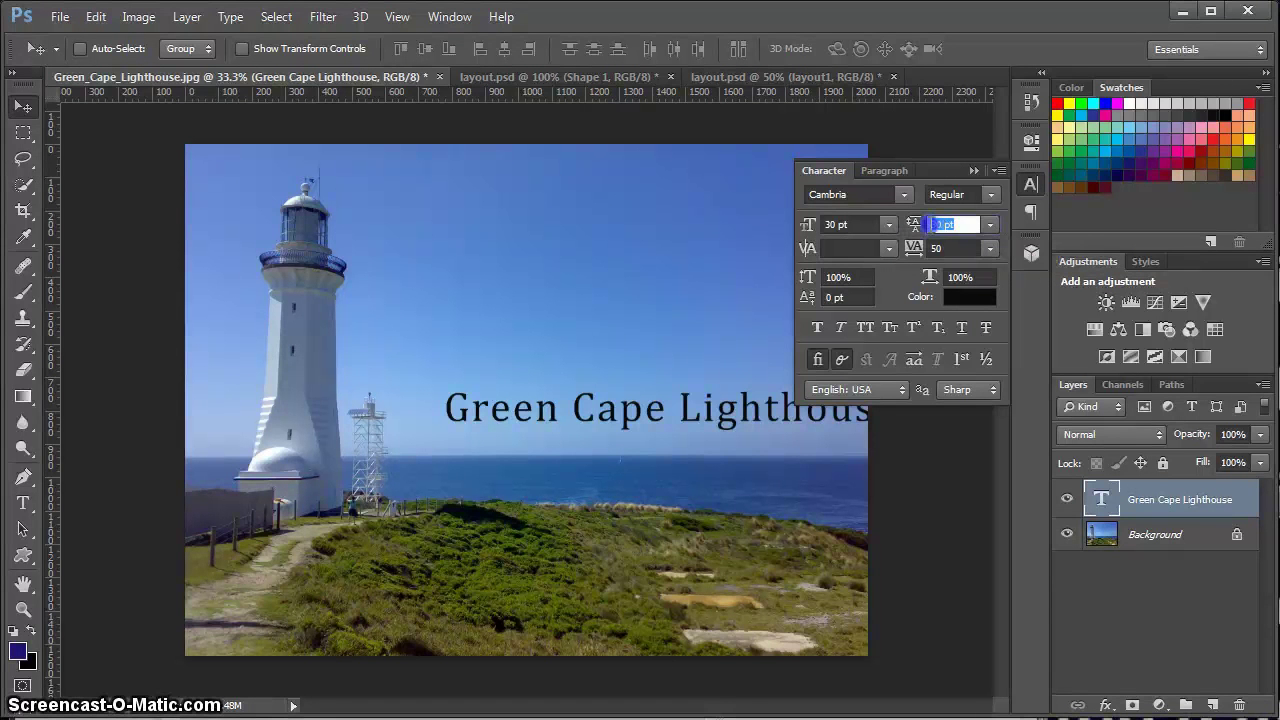
{"action": "left_click", "coordinate": [990, 226]}
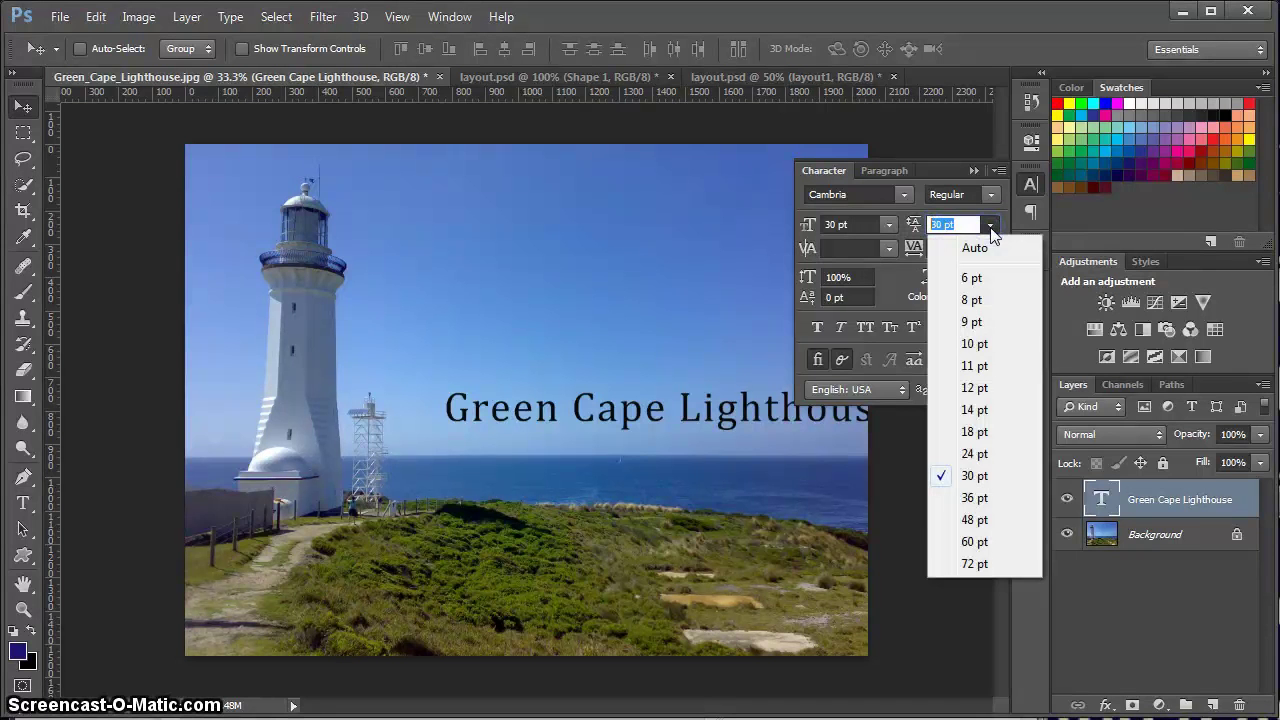
{"action": "left_click", "coordinate": [990, 226]}
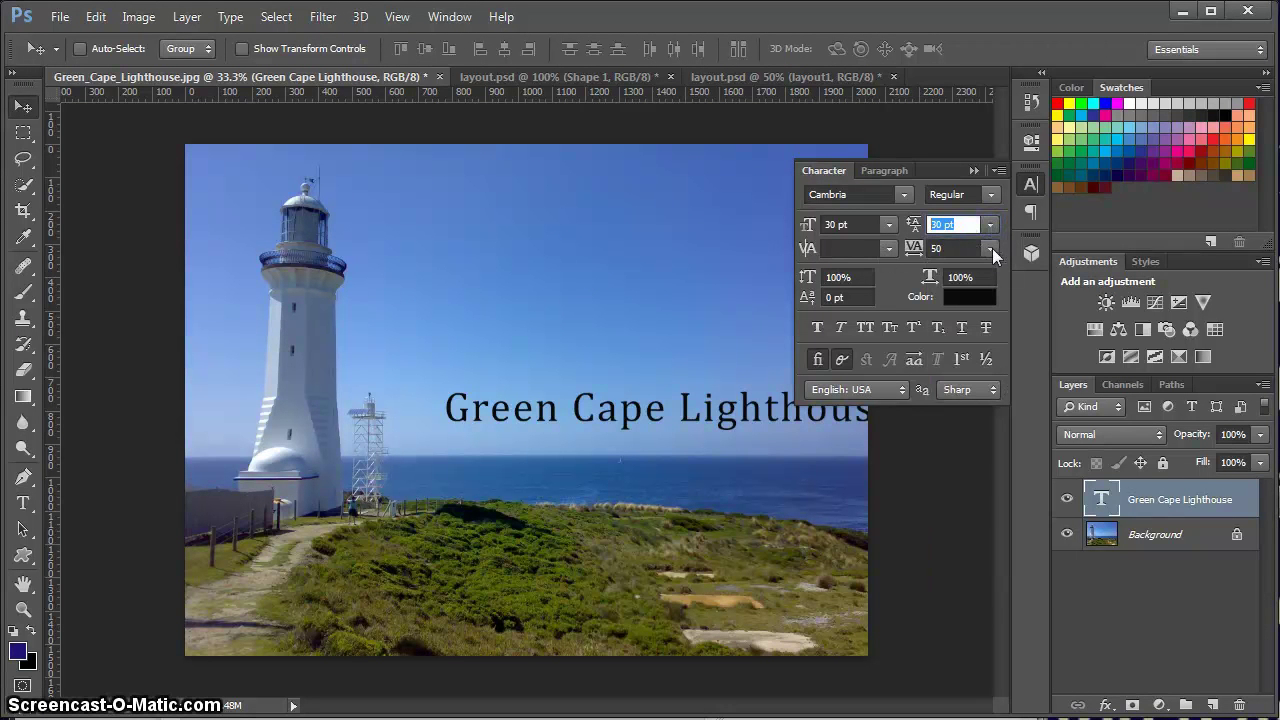
{"action": "left_click", "coordinate": [990, 249]}
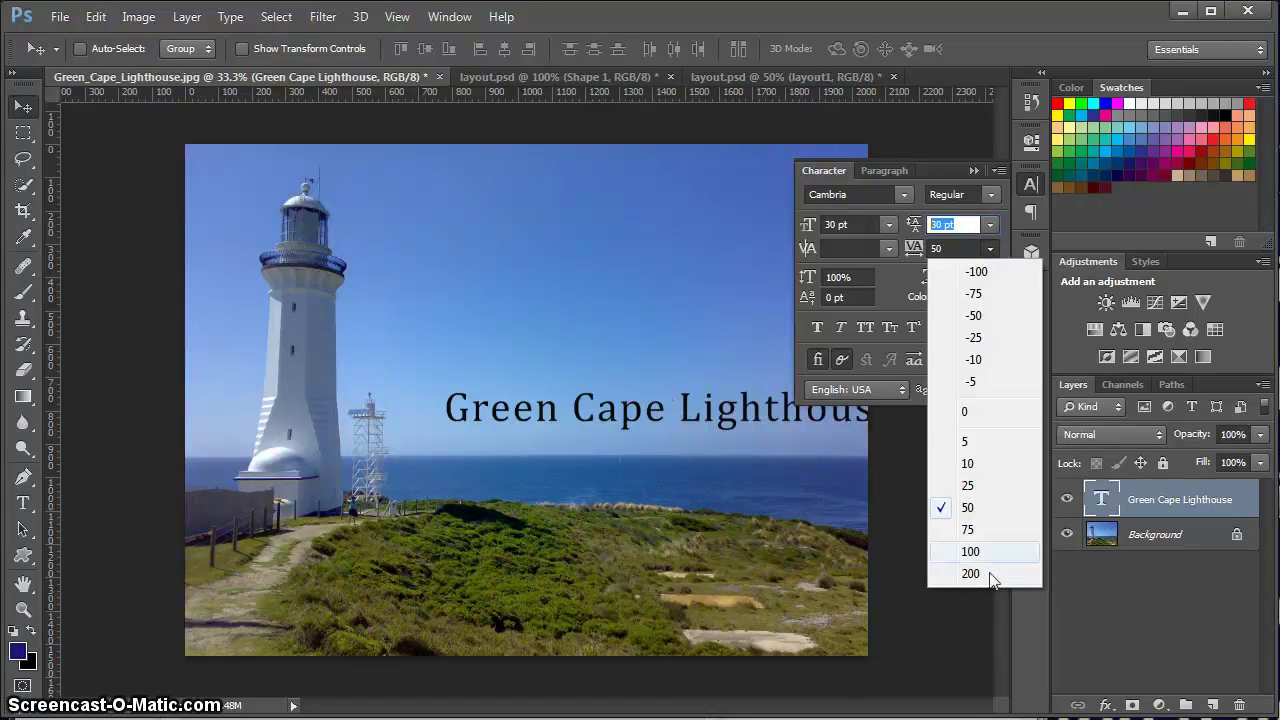
{"action": "left_click", "coordinate": [973, 293]}
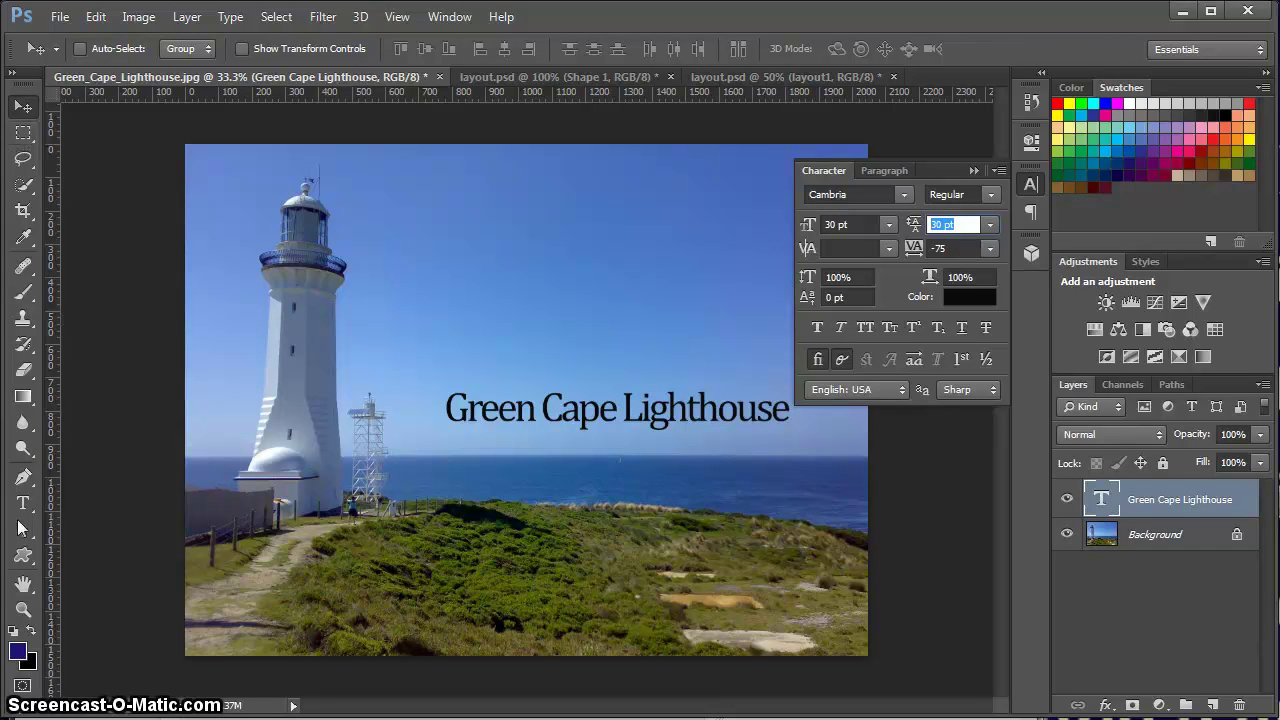
- Draw a paragraph text box in the upper sky, paste the text in, commit, then reopen it for editing
{"action": "left_click", "coordinate": [24, 505]}
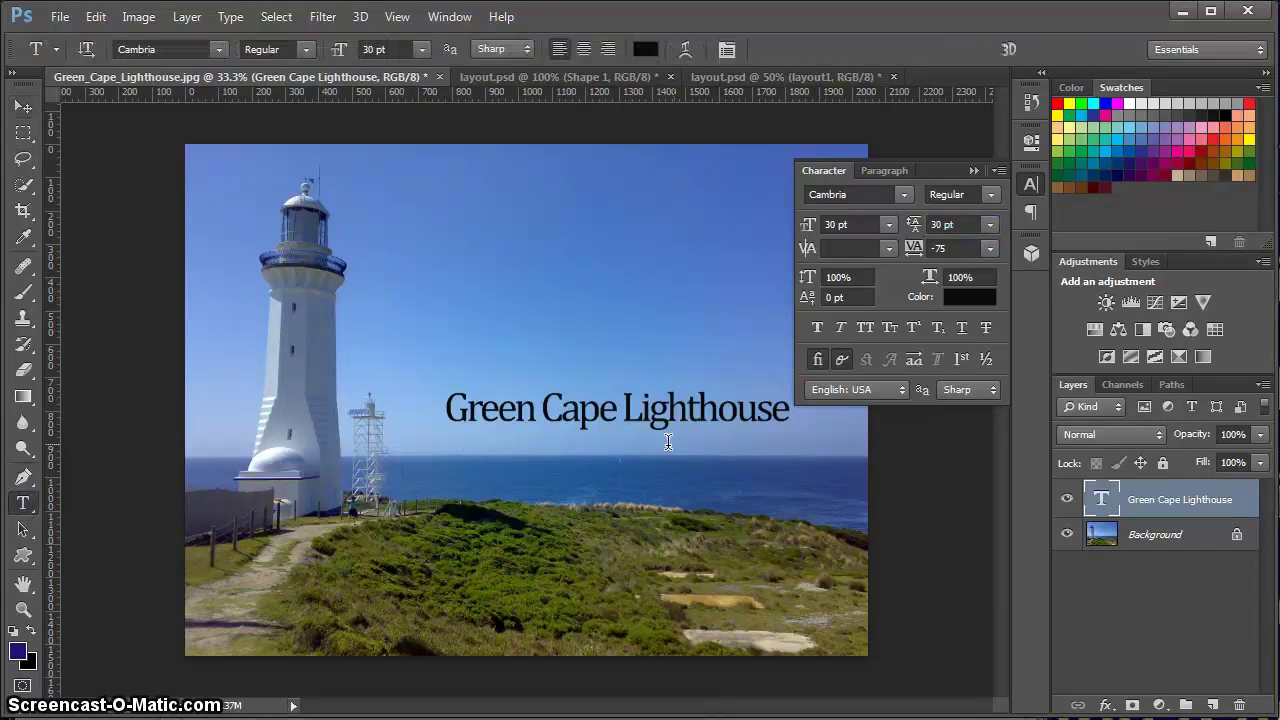
{"action": "left_click_drag", "start_coordinate": [413, 178], "coordinate": [570, 321]}
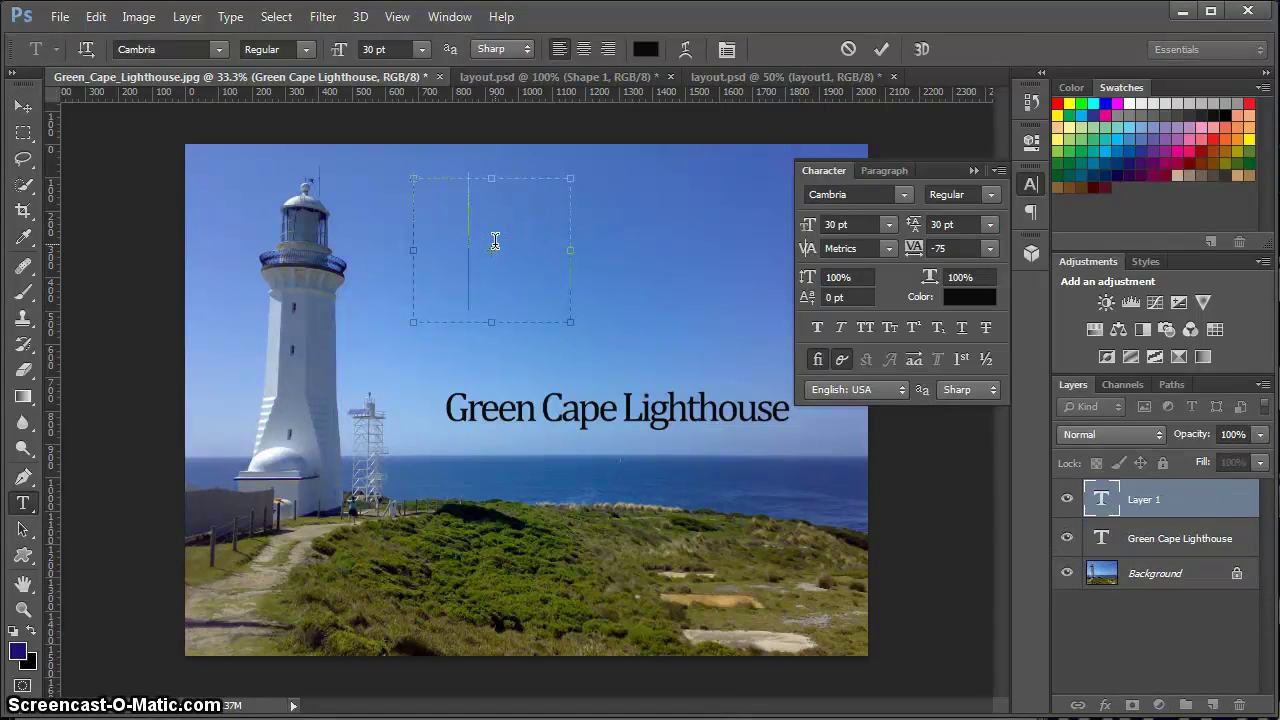
{"action": "type", "text": "This is more than one"}
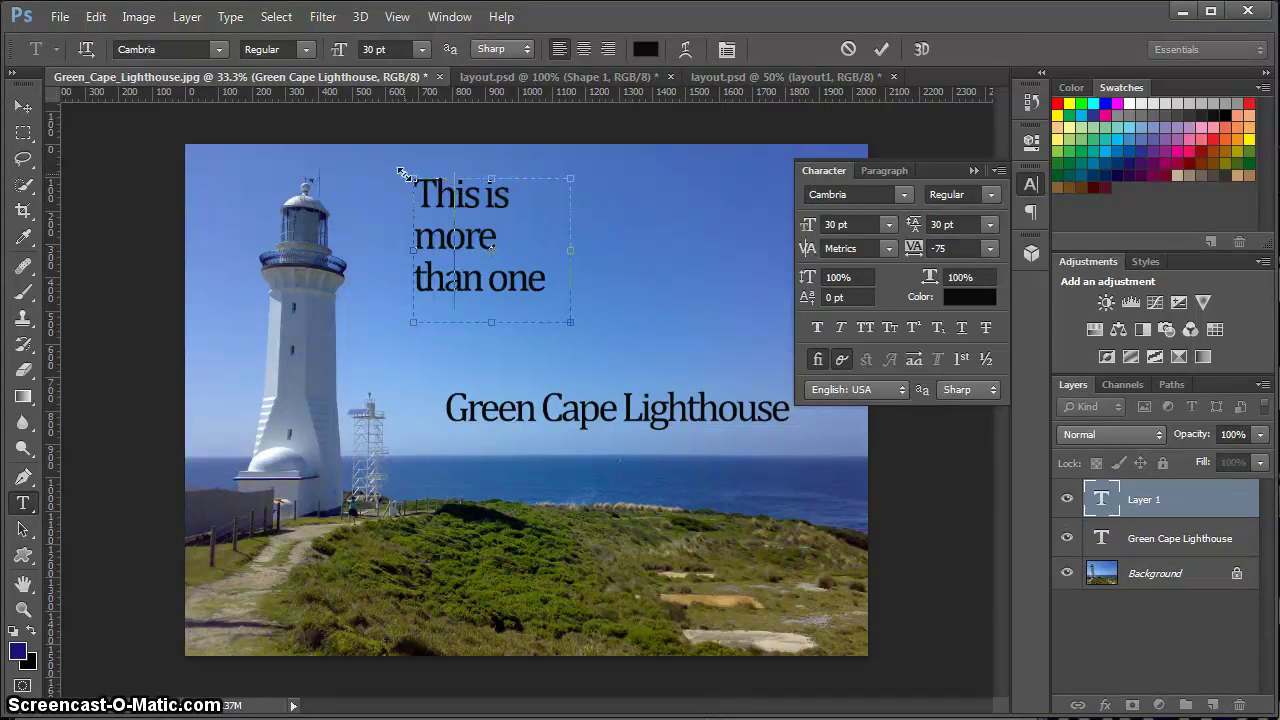
{"action": "left_click", "coordinate": [23, 106]}
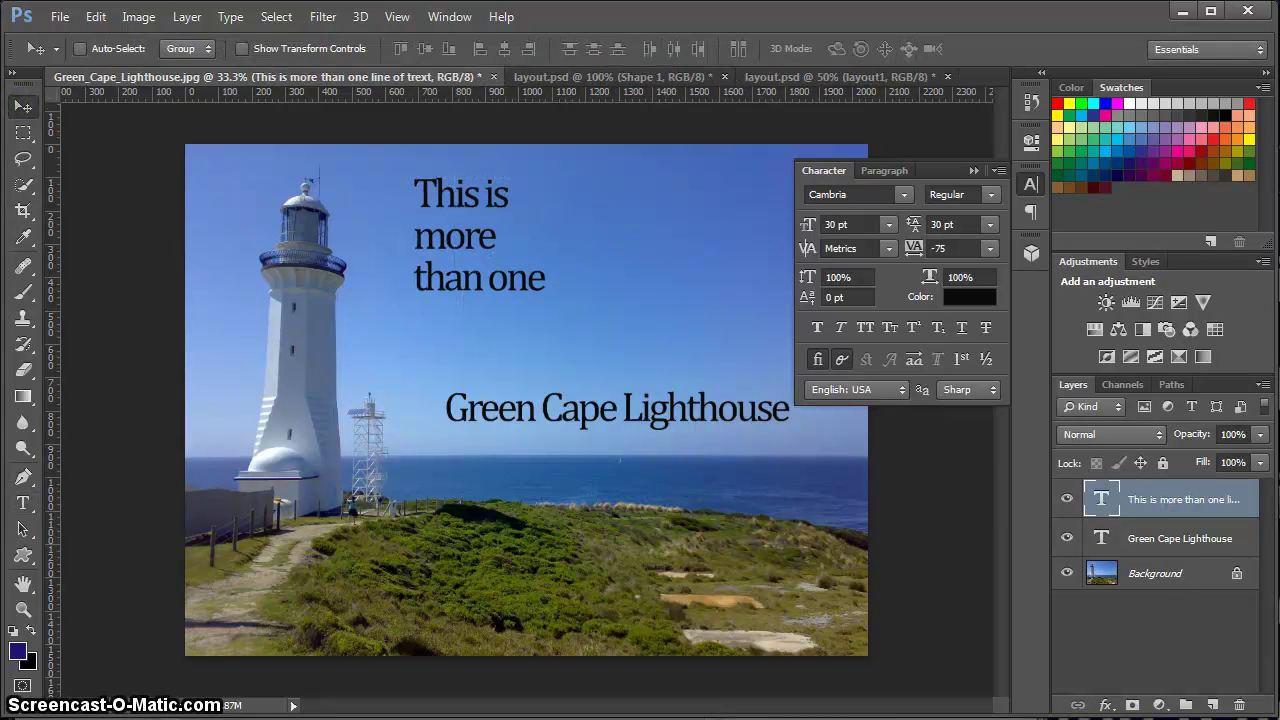
{"action": "left_click", "coordinate": [23, 503]}
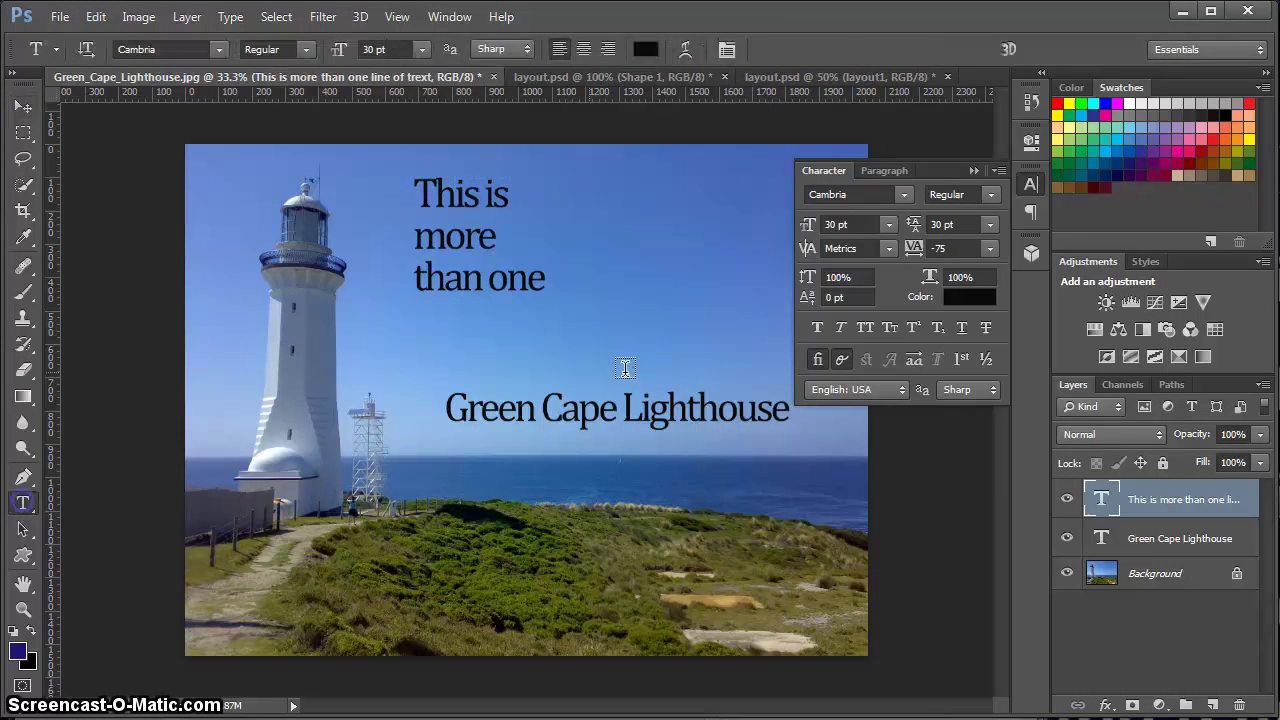
{"action": "left_click", "coordinate": [533, 276]}
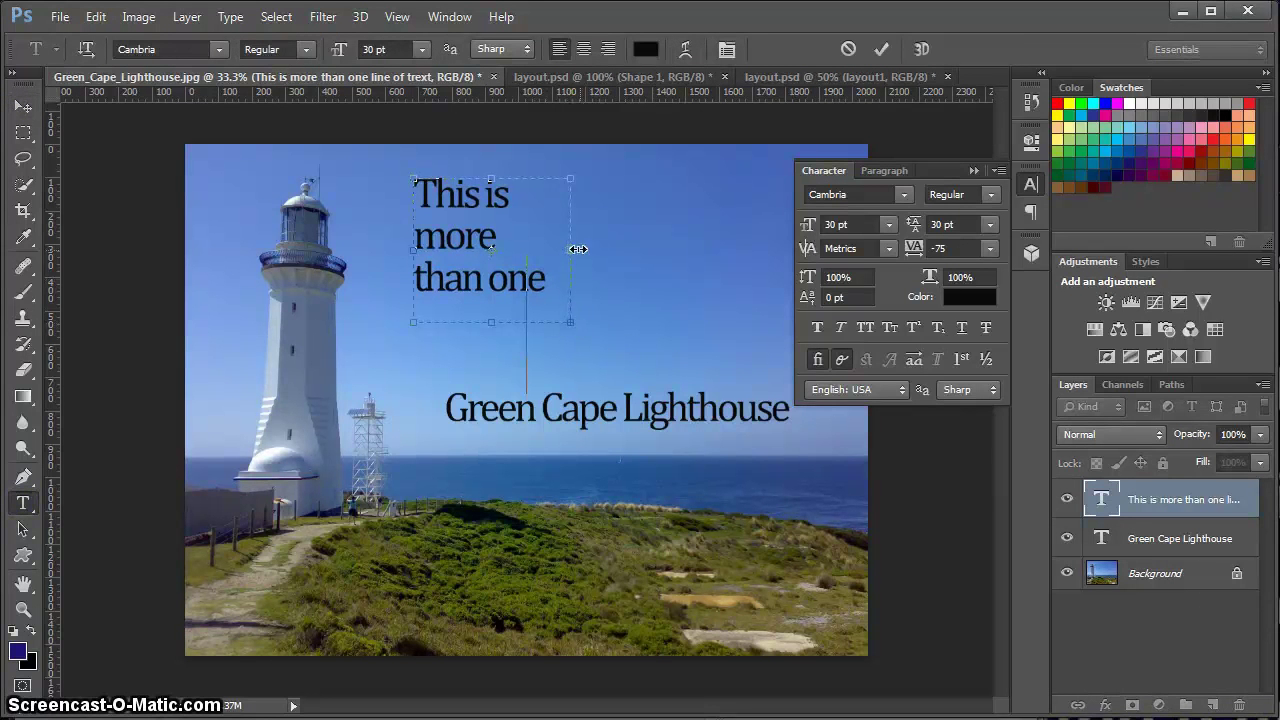
- Narrow the paragraph box so its text wraps onto three lines, then select the 'Green Cape Lighthouse' title layer
{"action": "left_click_drag", "start_coordinate": [570, 251], "coordinate": [694, 251]}
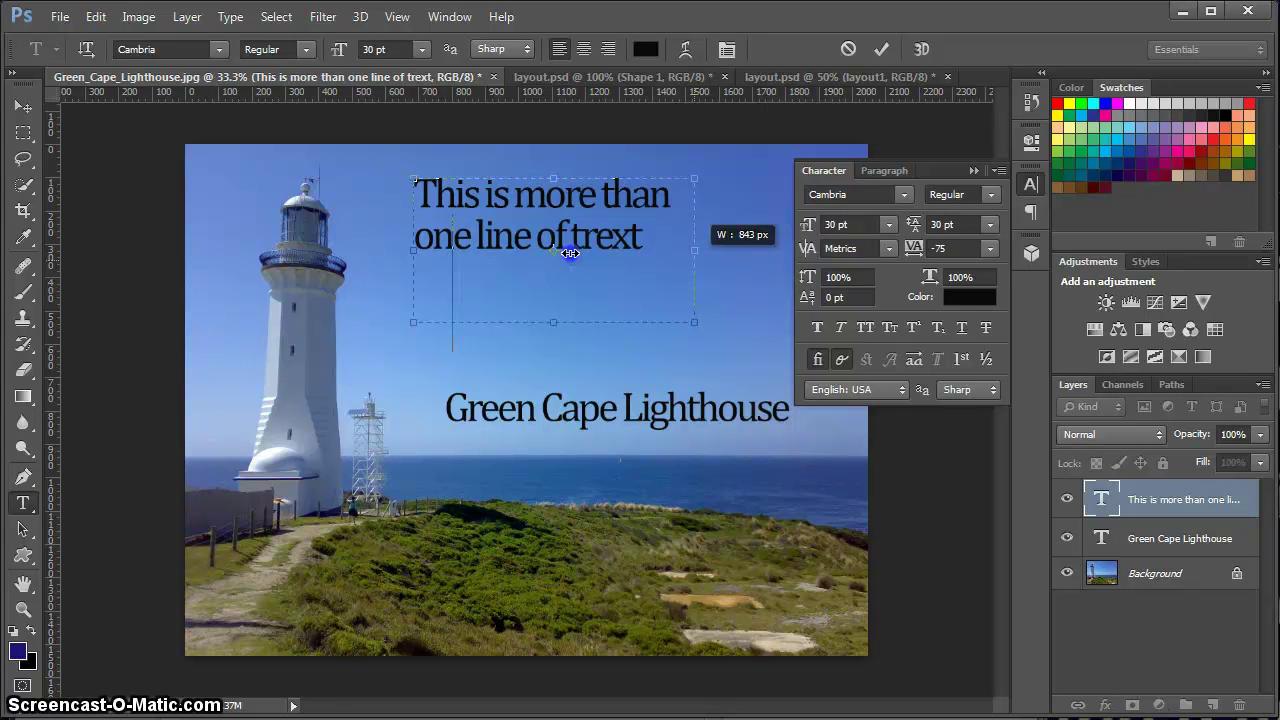
{"action": "mouse_move", "coordinate": [570, 253]}
{"action": "left_mouse_down"}
{"action": "mouse_move", "coordinate": [689, 251]}
{"action": "mouse_move", "coordinate": [574, 251]}
{"action": "left_mouse_up"}
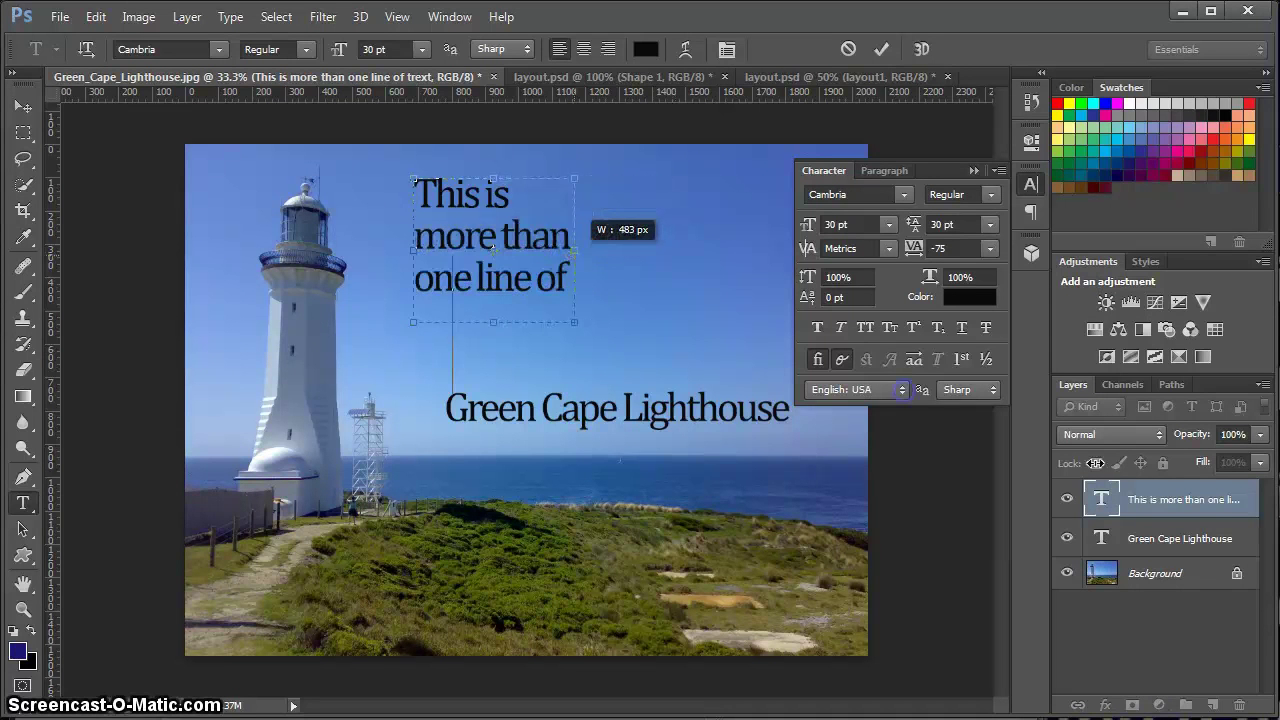
{"action": "left_click", "coordinate": [1145, 538]}
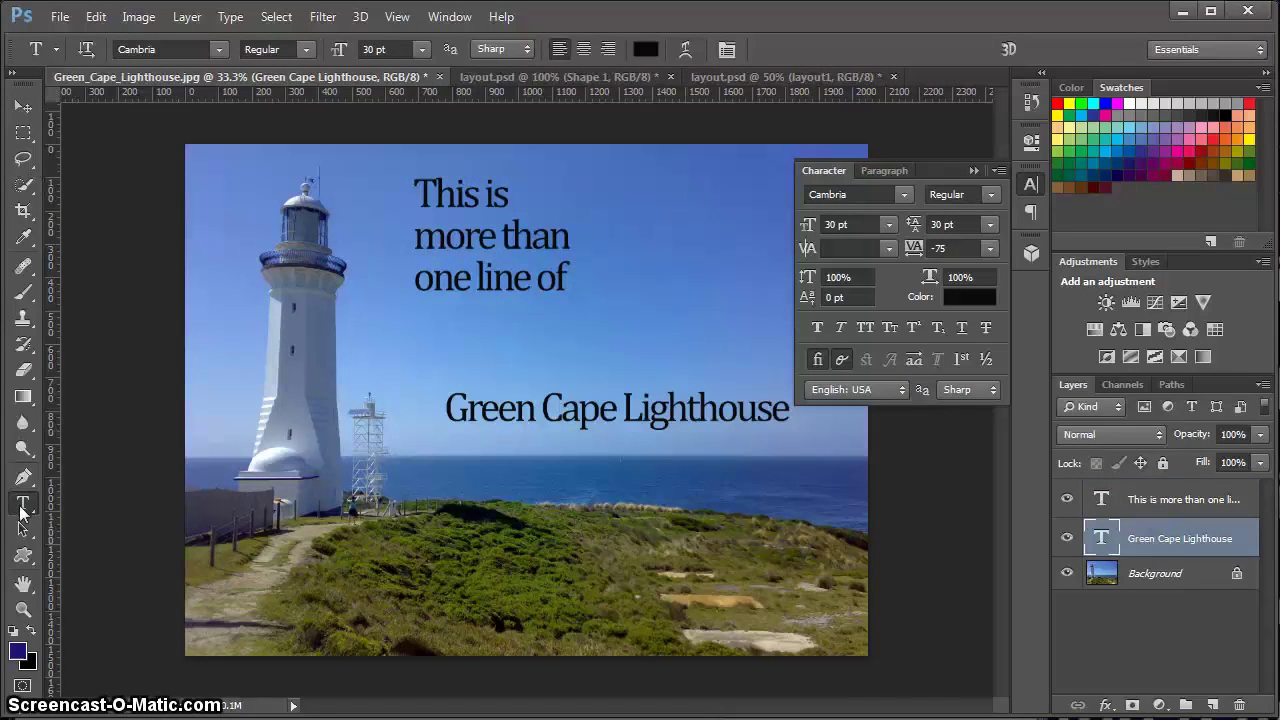
{"action": "left_click", "coordinate": [591, 402]}
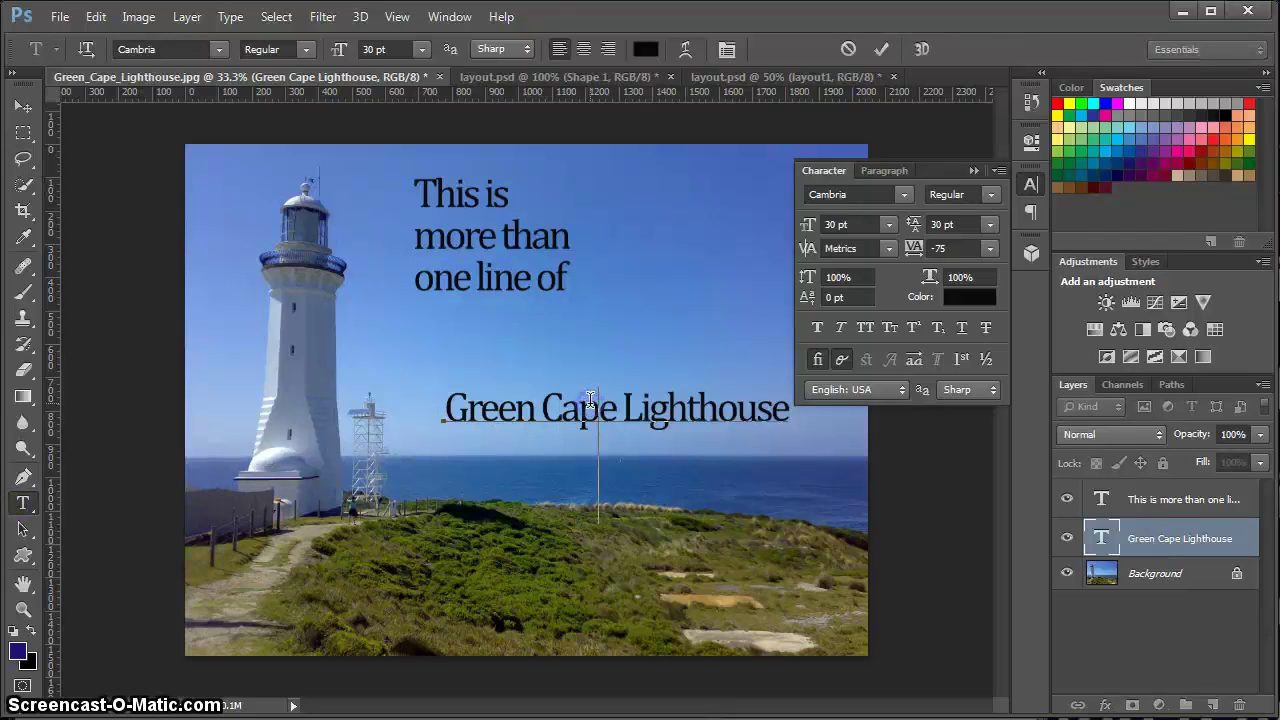
{"action": "left_click", "coordinate": [1125, 547]}
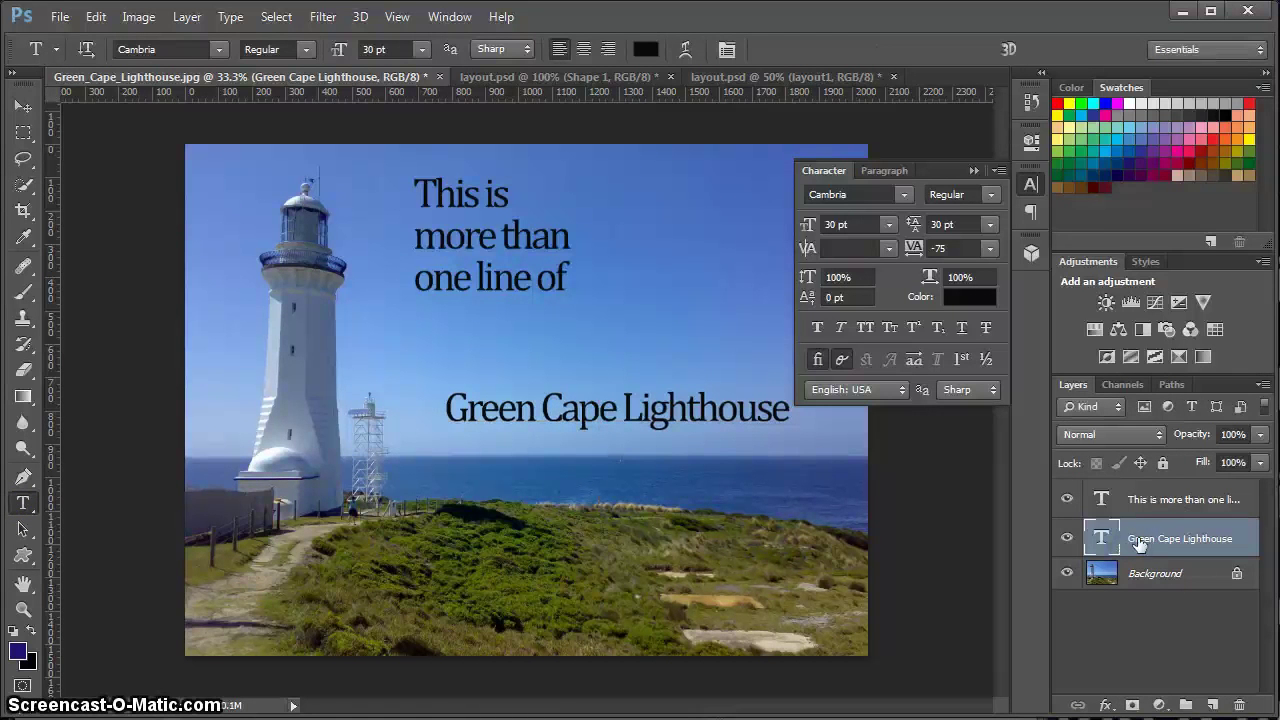
{"action": "key", "text": "ctrl+t"}
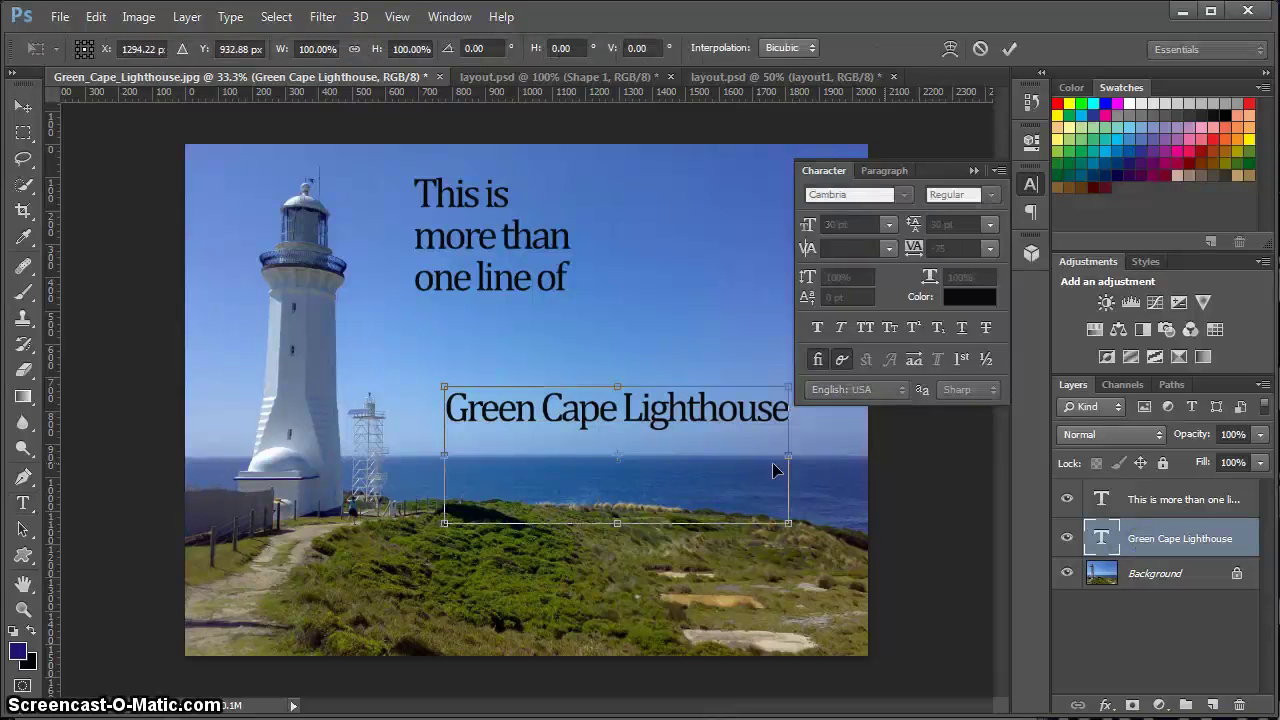
{"action": "mouse_move", "coordinate": [445, 386]}
{"action": "left_mouse_down"}
{"action": "mouse_move", "coordinate": [372, 364]}
{"action": "mouse_move", "coordinate": [443, 369]}
{"action": "mouse_move", "coordinate": [450, 400]}
{"action": "mouse_move", "coordinate": [505, 460]}
{"action": "mouse_move", "coordinate": [450, 410]}
{"action": "left_mouse_up"}
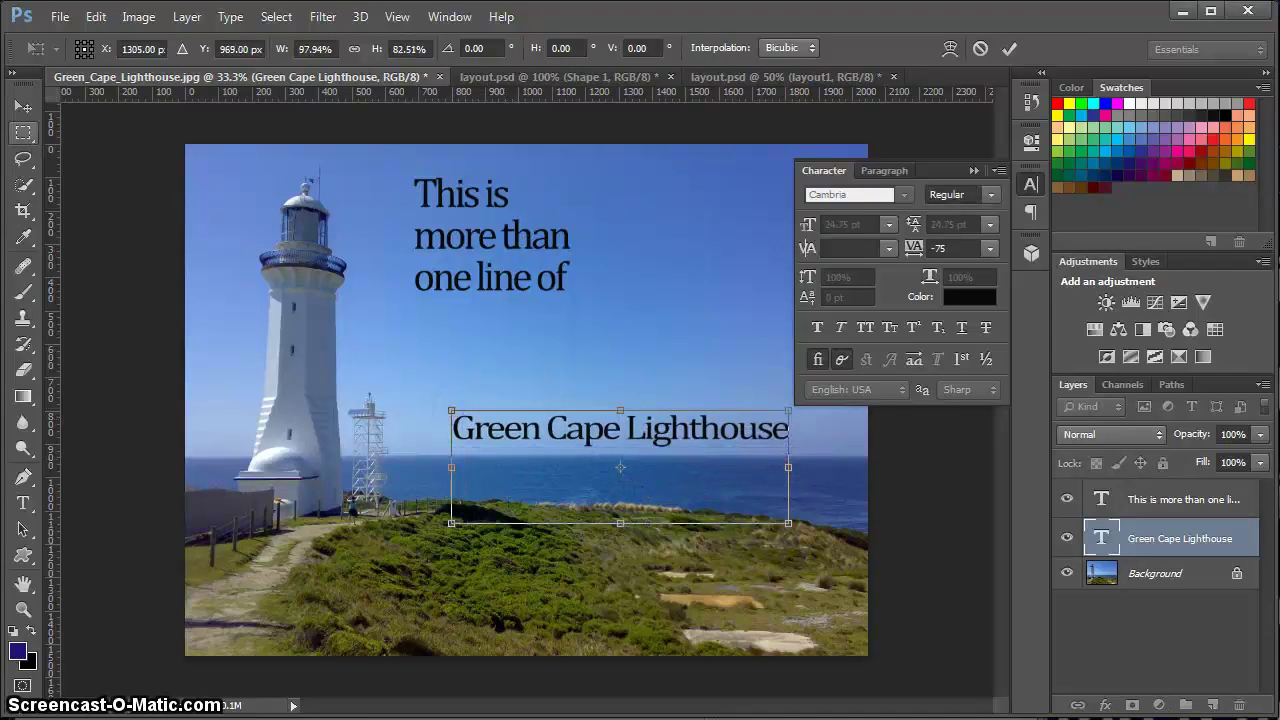
{"action": "left_click", "coordinate": [23, 106]}
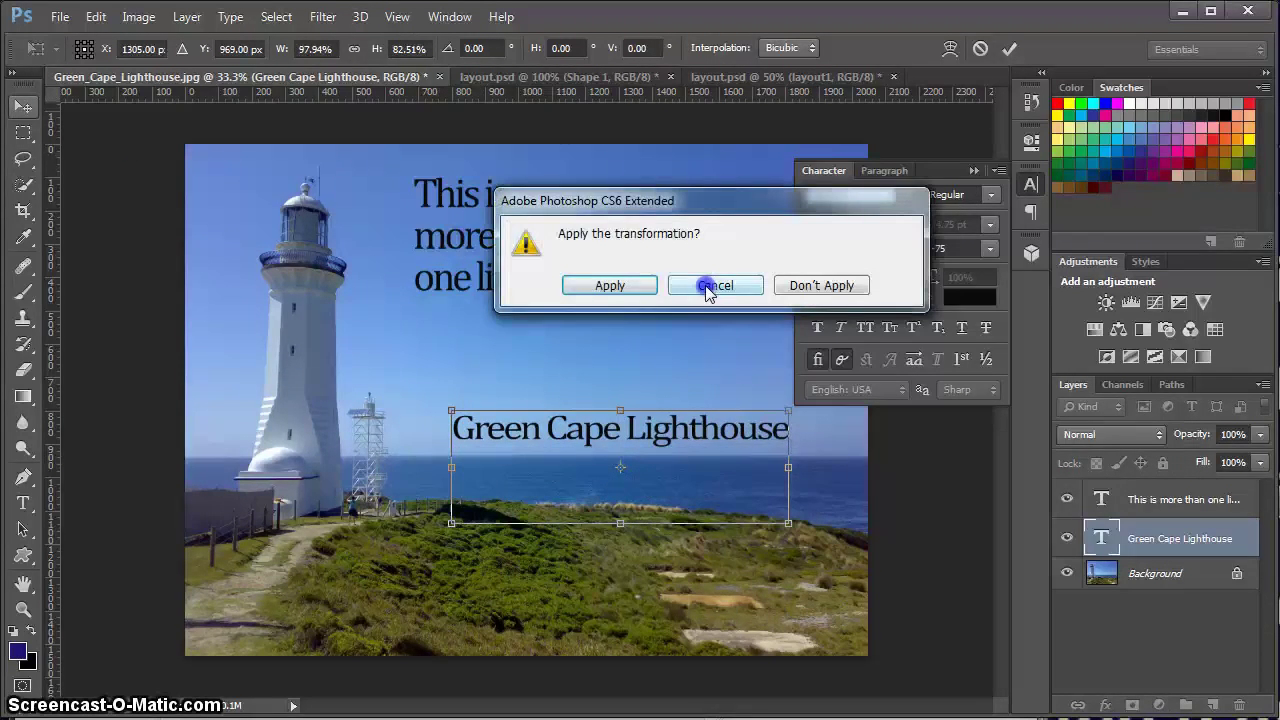
{"action": "left_click", "coordinate": [812, 286]}
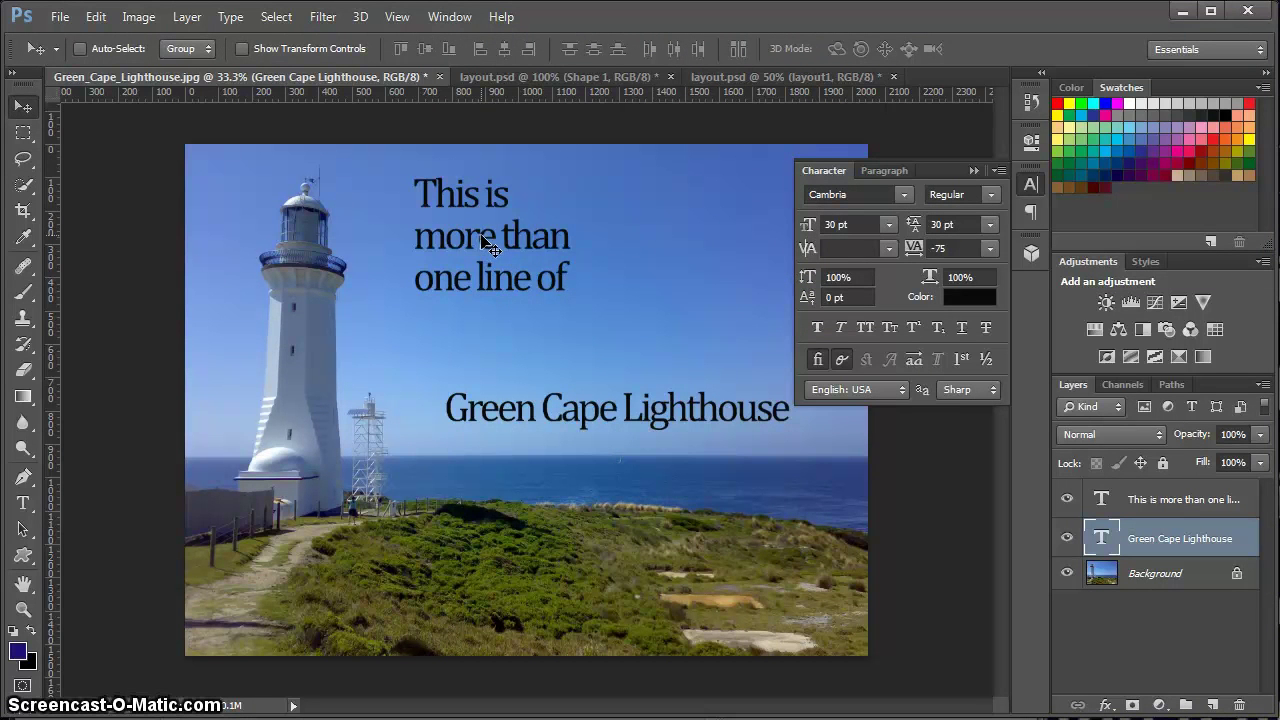
- Delete the paragraph text layer and drag the title down onto the grass
{"action": "left_click", "coordinate": [1160, 499]}
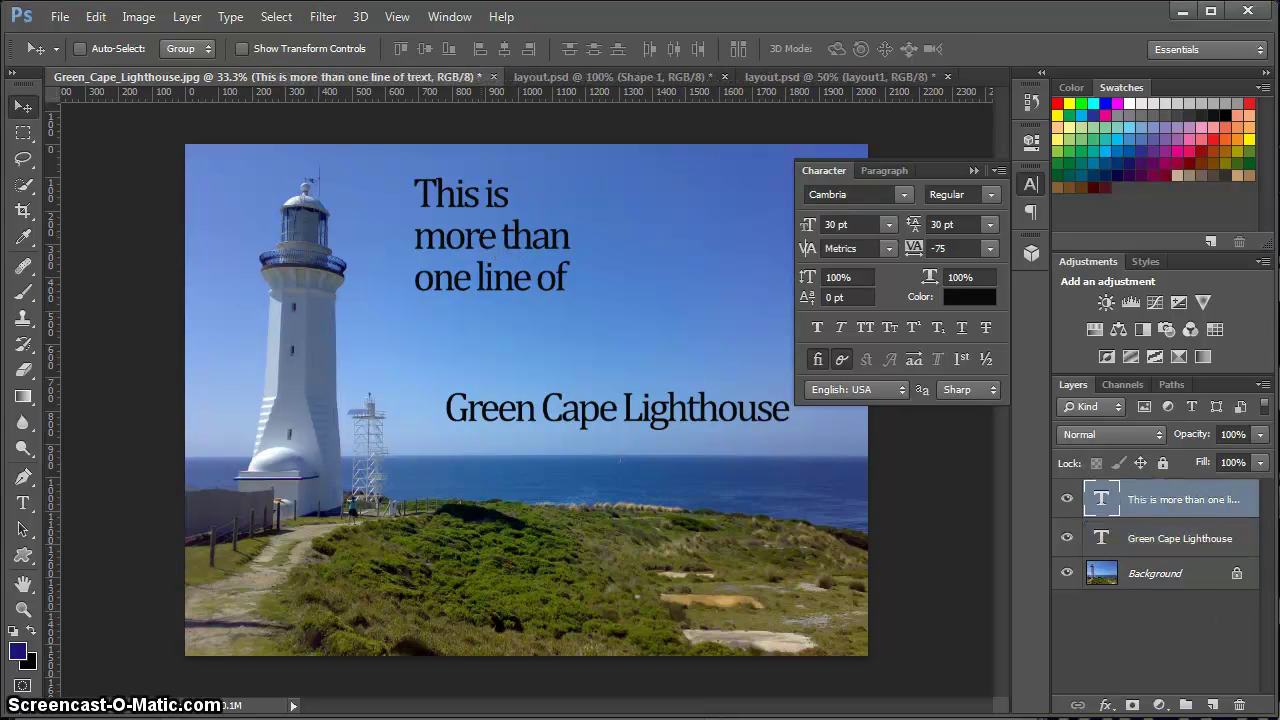
{"action": "left_click", "coordinate": [1239, 705]}
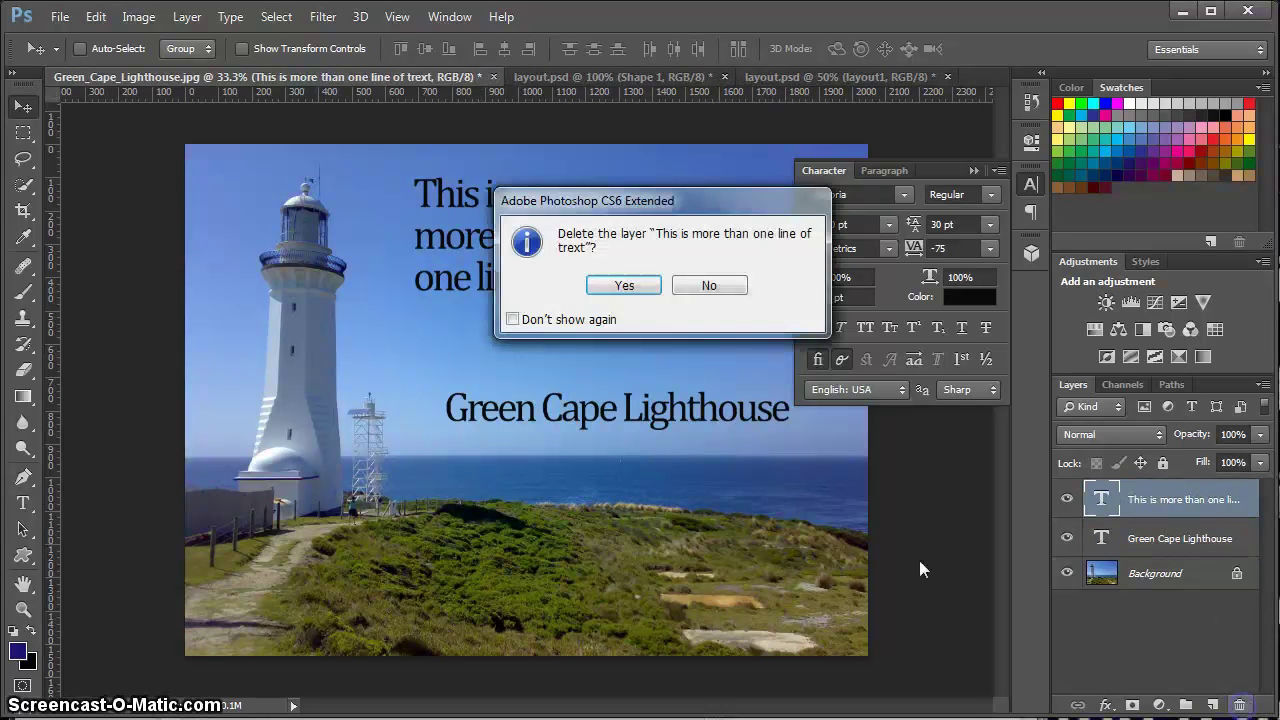
{"action": "left_click", "coordinate": [624, 287]}
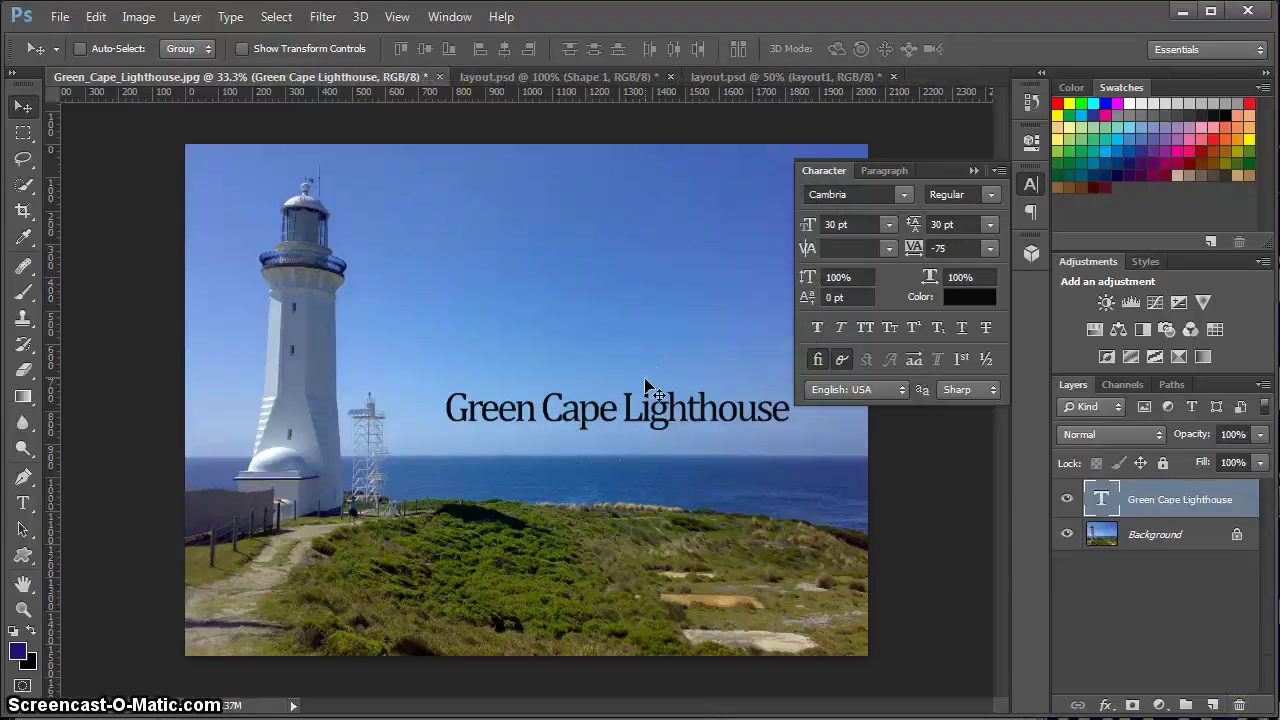
{"action": "left_click_drag", "start_coordinate": [656, 408], "coordinate": [687, 587]}
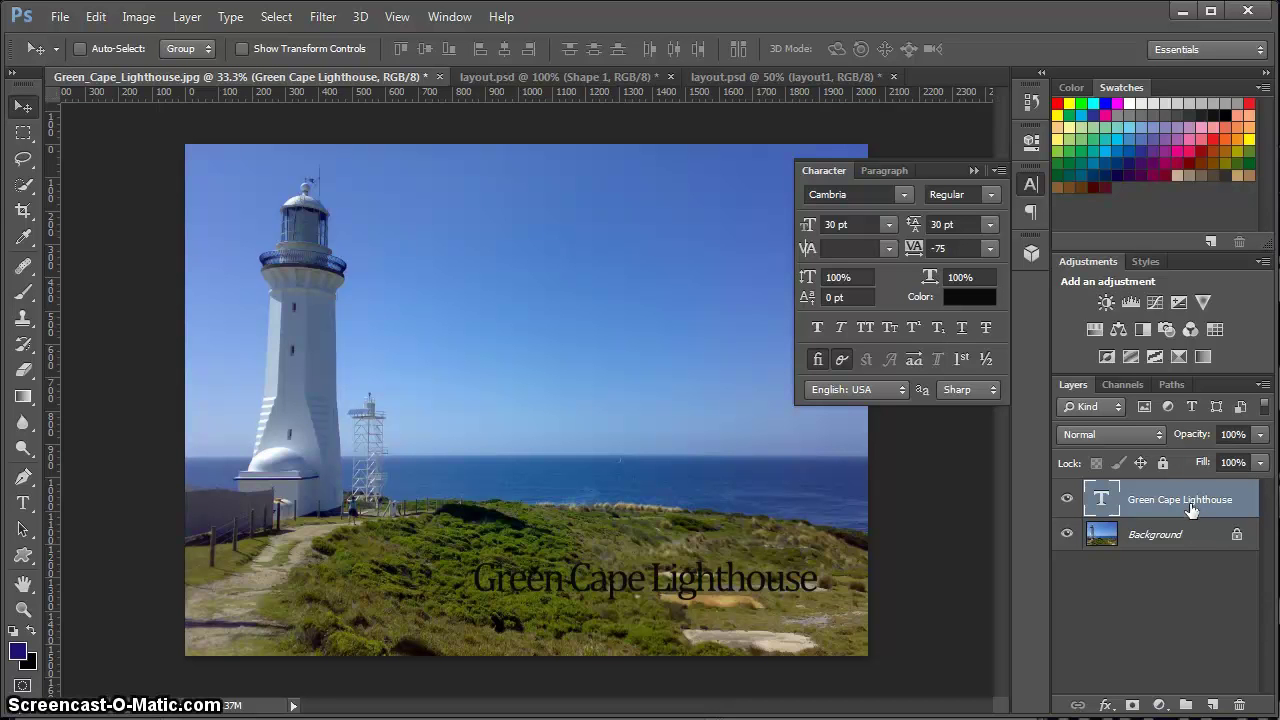
- Duplicate the Green Cape Lighthouse text layer and recolour the original title near-white
{"action": "key", "text": "ctrl+j"}
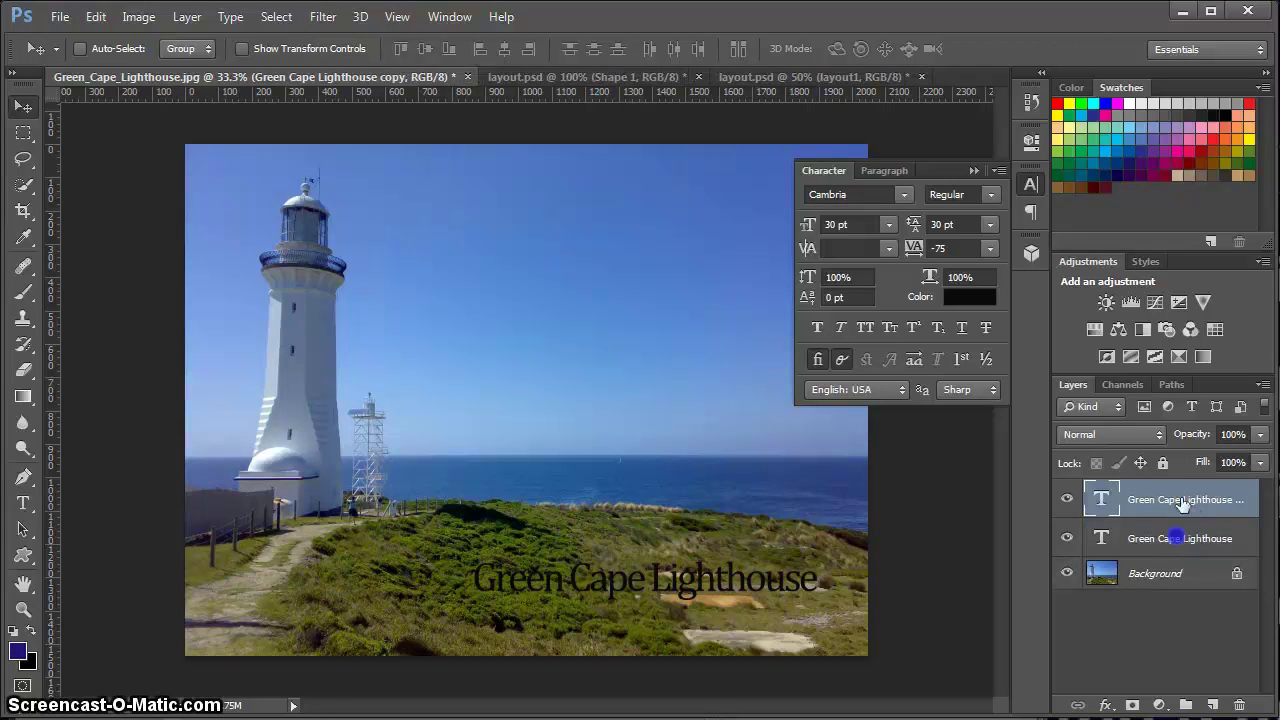
{"action": "left_click", "coordinate": [1174, 538]}
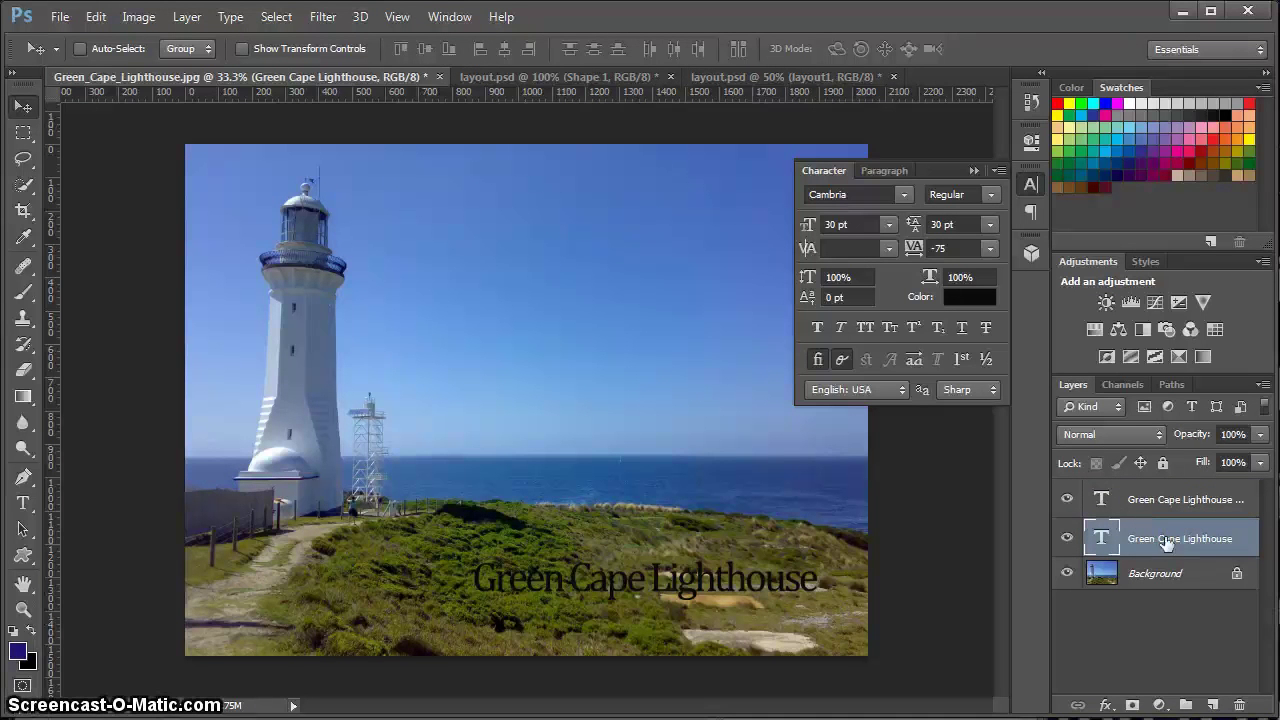
{"action": "left_click", "coordinate": [24, 504]}
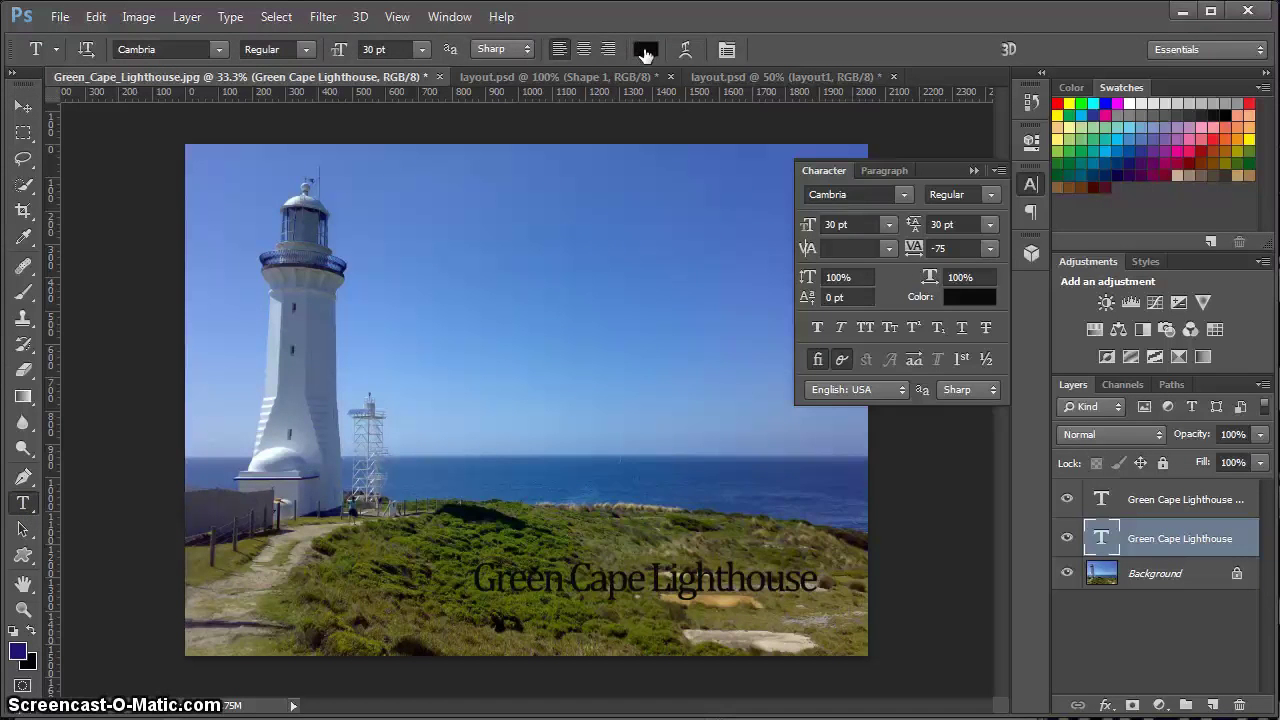
{"action": "left_click", "coordinate": [645, 50]}
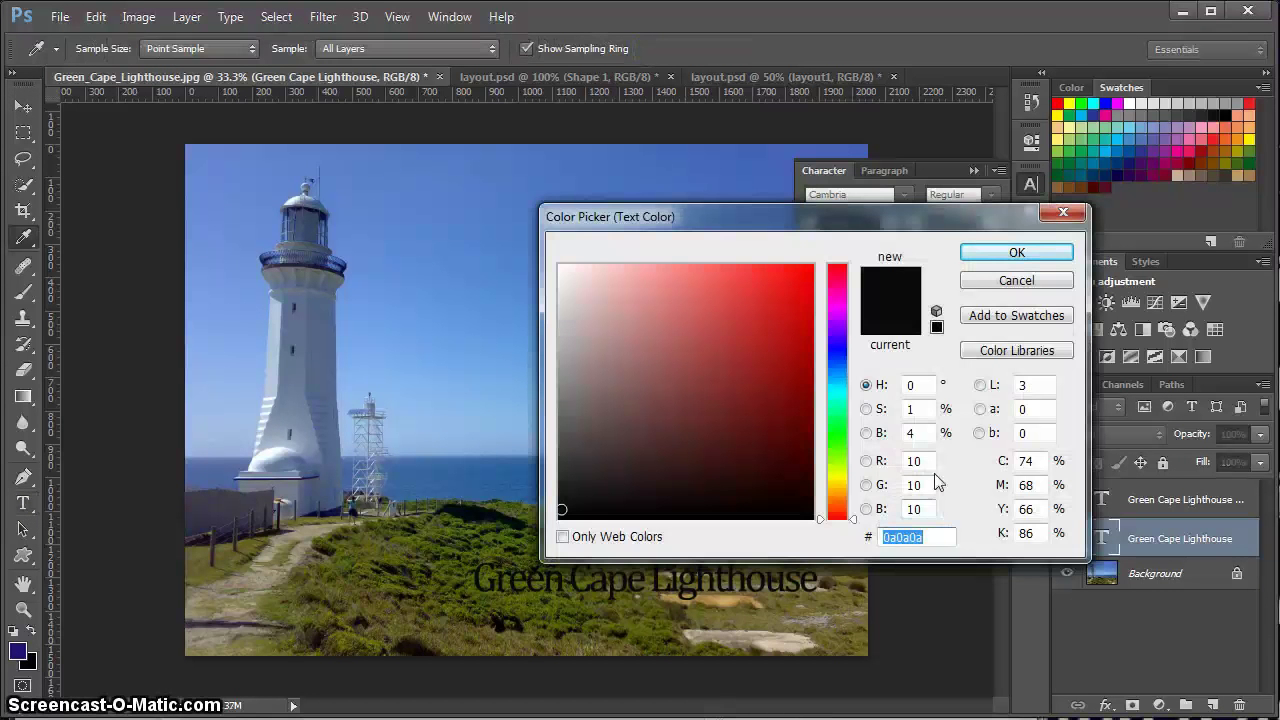
{"action": "left_click", "coordinate": [561, 265]}
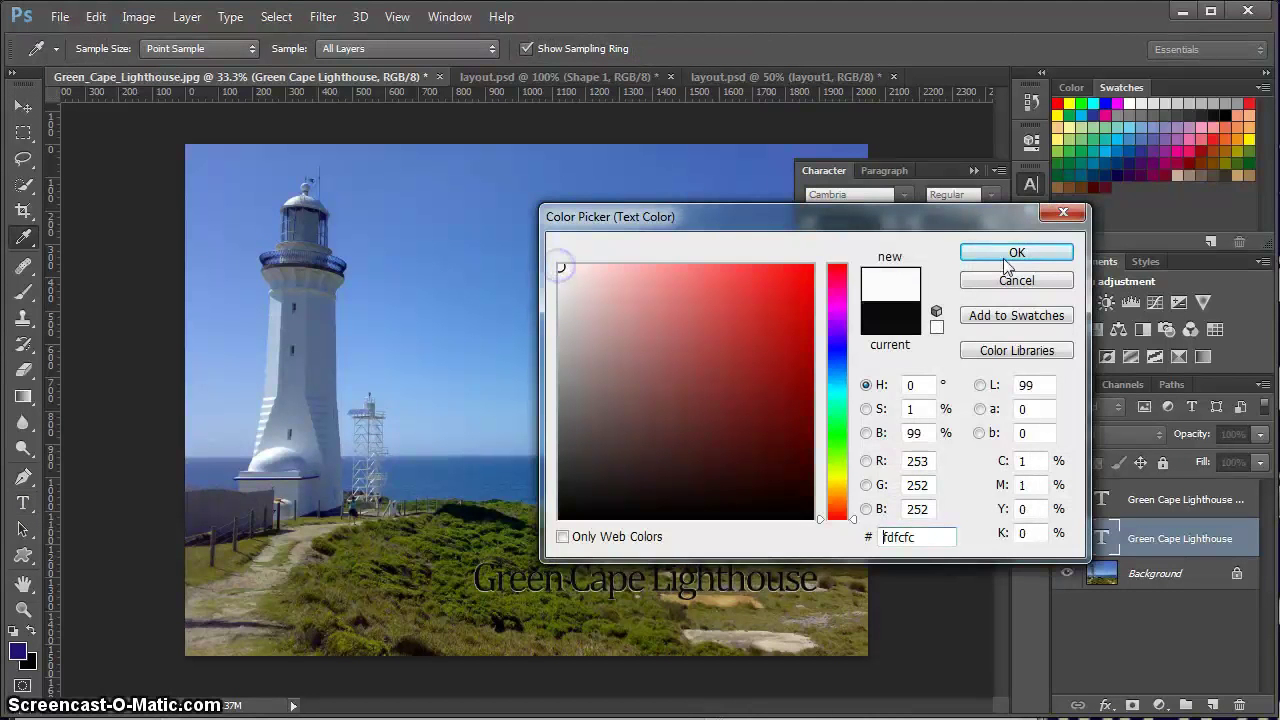
{"action": "left_click", "coordinate": [1013, 256]}
- Toggle the white title layer off and back on to compare the shadow effect
{"action": "left_click", "coordinate": [23, 106]}
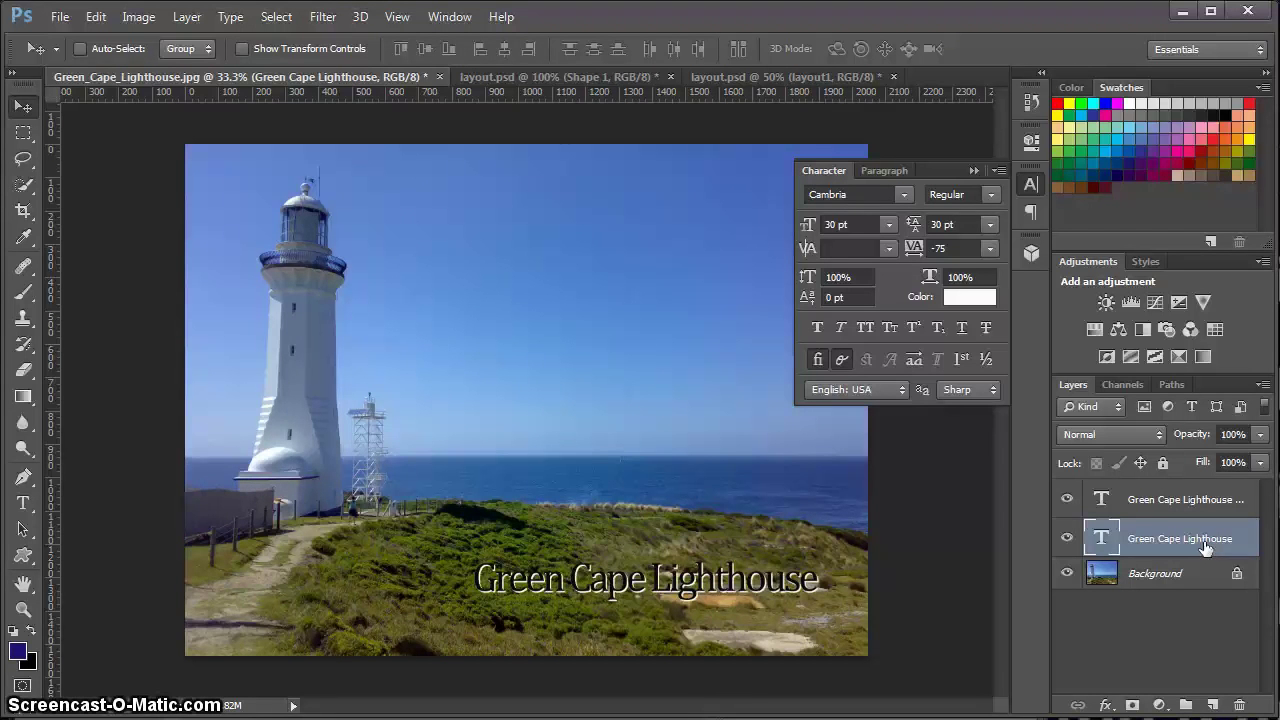
{"action": "left_click", "coordinate": [1068, 539]}
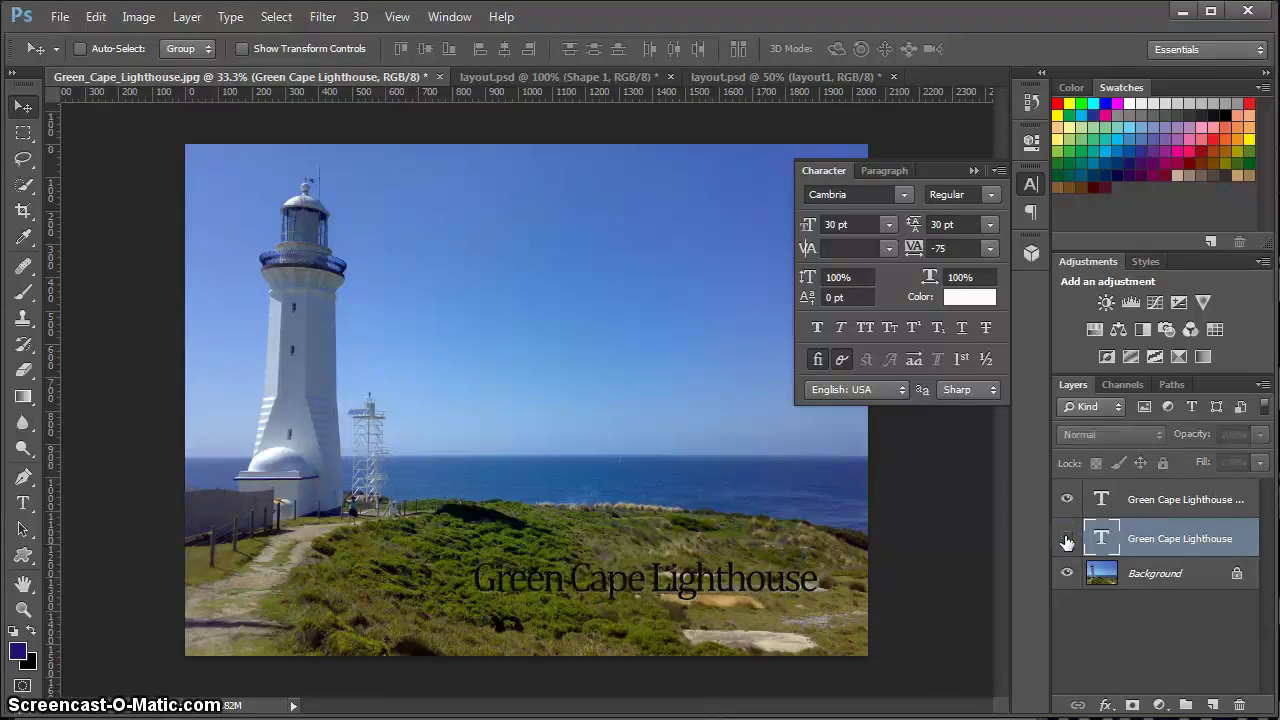
{"action": "left_click", "coordinate": [1067, 539]}
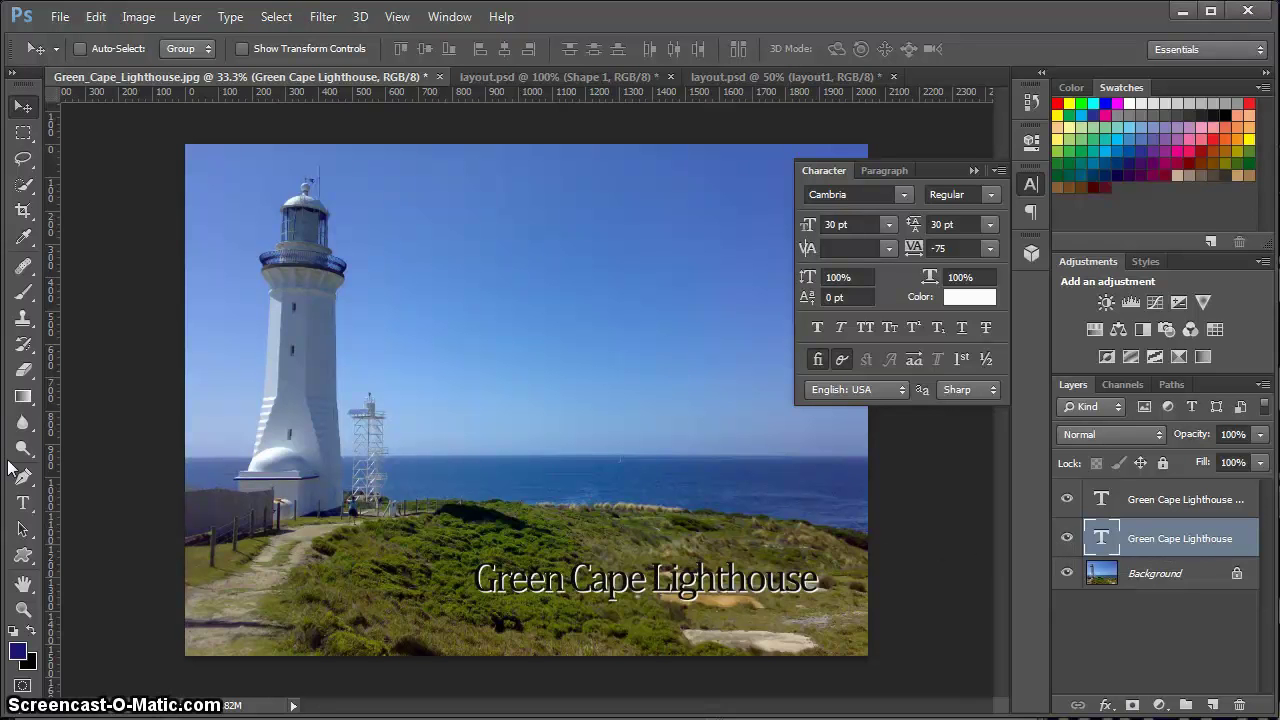
- Draw a white-filled rounded rectangle around the title and move its layer below both text layers
{"action": "left_click", "coordinate": [24, 560]}
{"action": "left_click", "coordinate": [92, 570]}
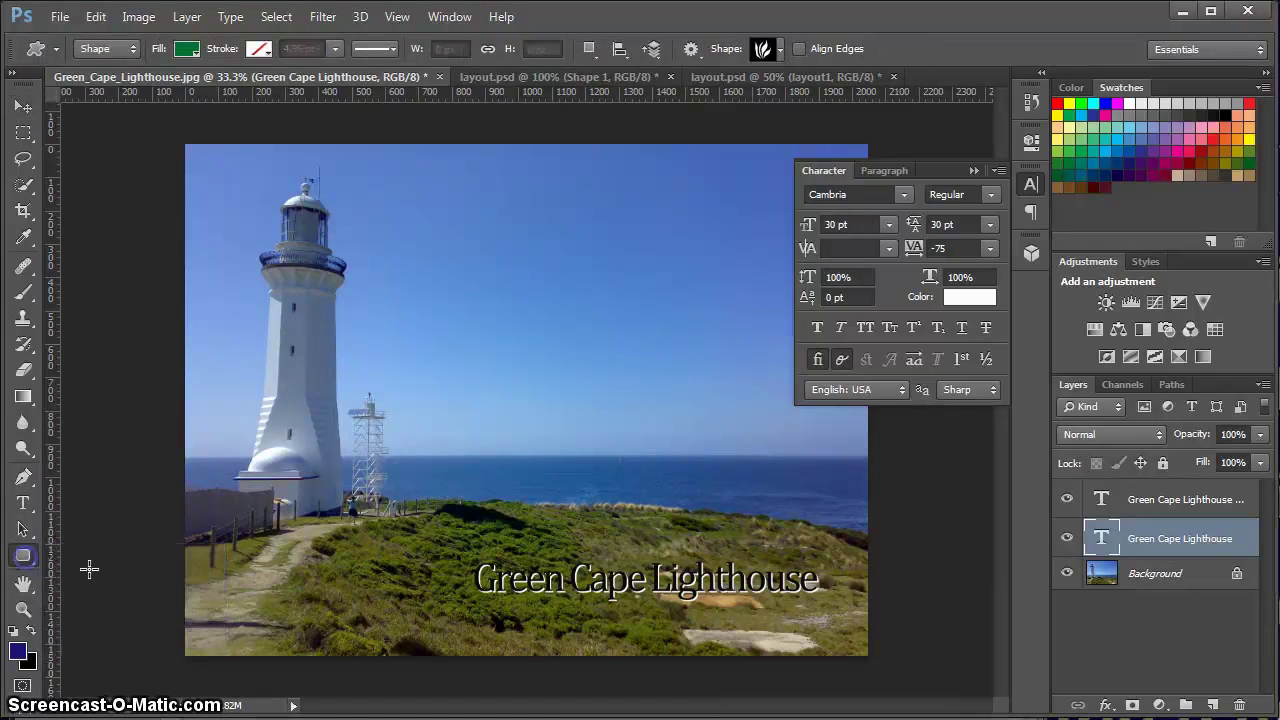
{"action": "left_click", "coordinate": [188, 50]}
{"action": "left_click", "coordinate": [127, 145]}
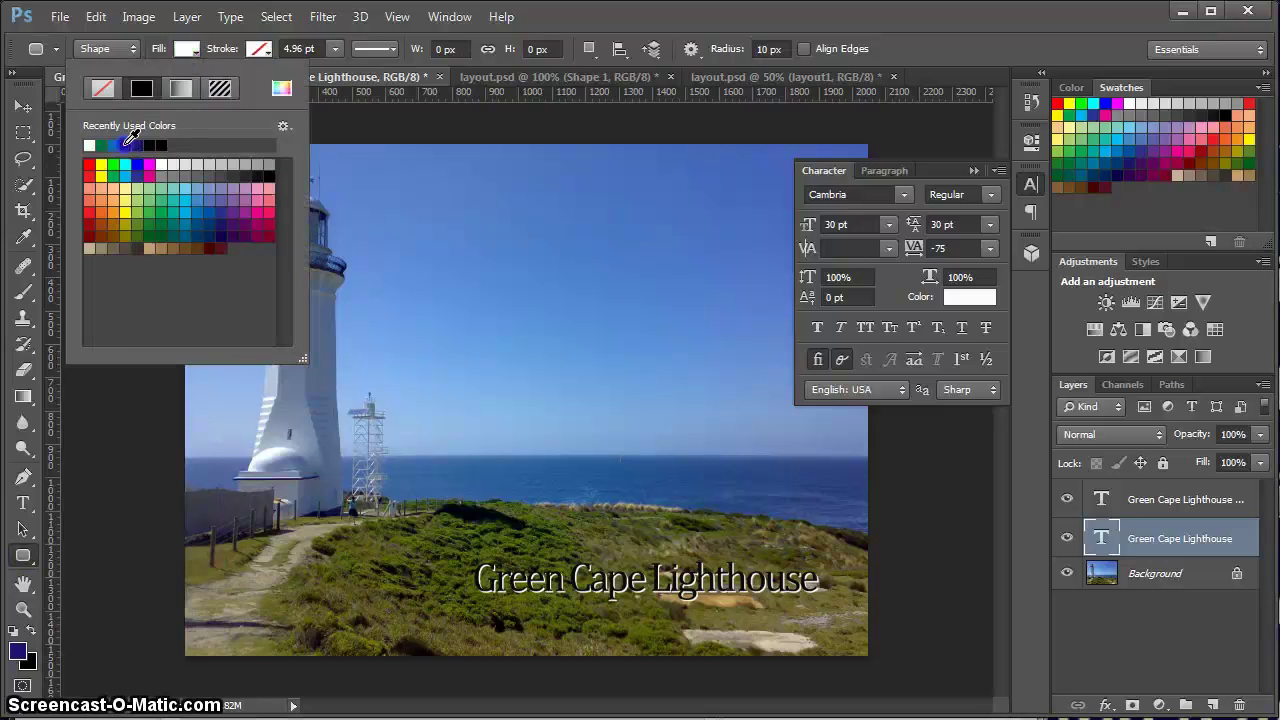
{"action": "left_click_drag", "start_coordinate": [469, 554], "coordinate": [829, 601]}
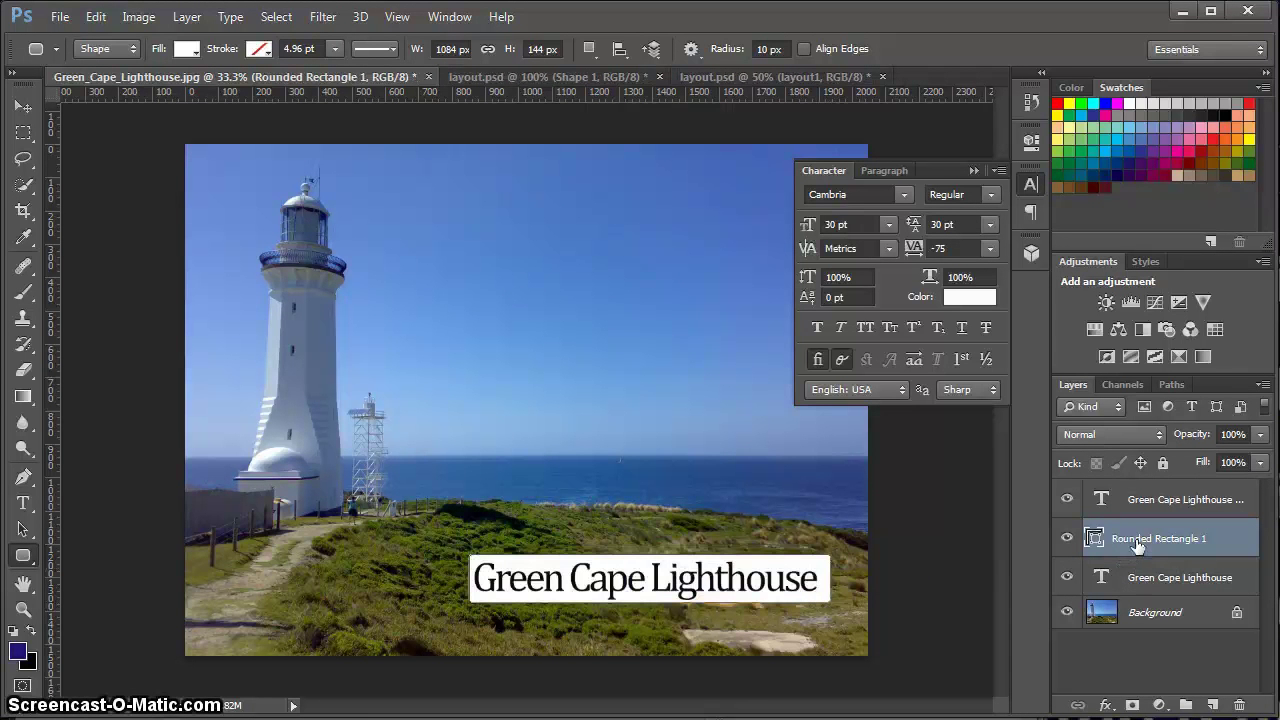
{"action": "left_click_drag", "start_coordinate": [1143, 538], "coordinate": [1139, 597]}
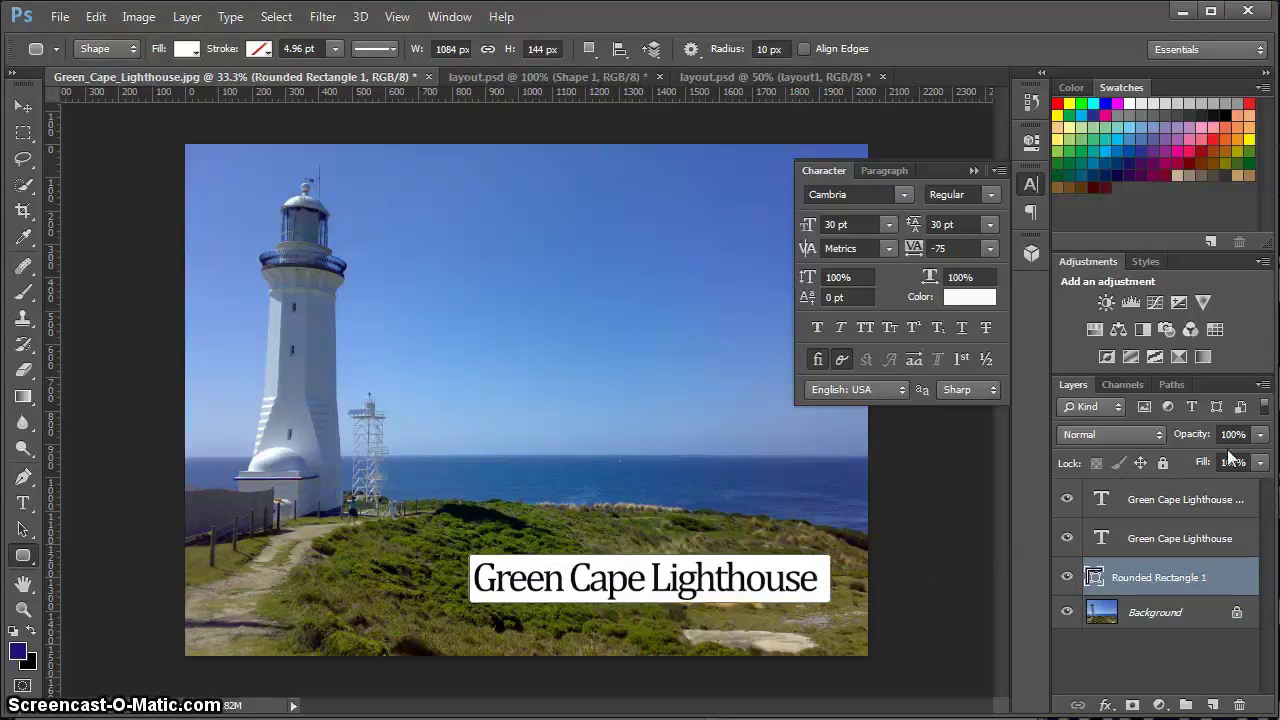
- Lower Rounded Rectangle 1 to 36% opacity and toggle its visibility to compare
{"action": "left_click", "coordinate": [1260, 434]}
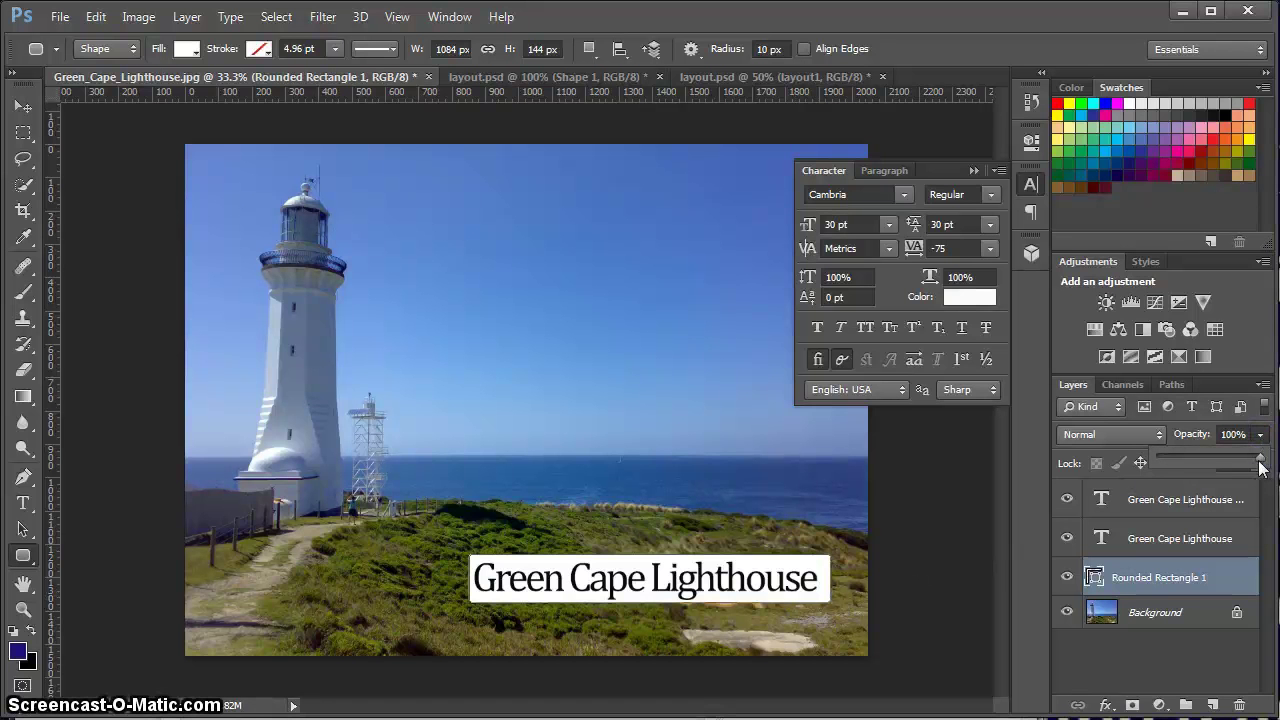
{"action": "left_click_drag", "start_coordinate": [1260, 460], "coordinate": [1195, 458]}
{"action": "left_click", "coordinate": [1130, 660]}
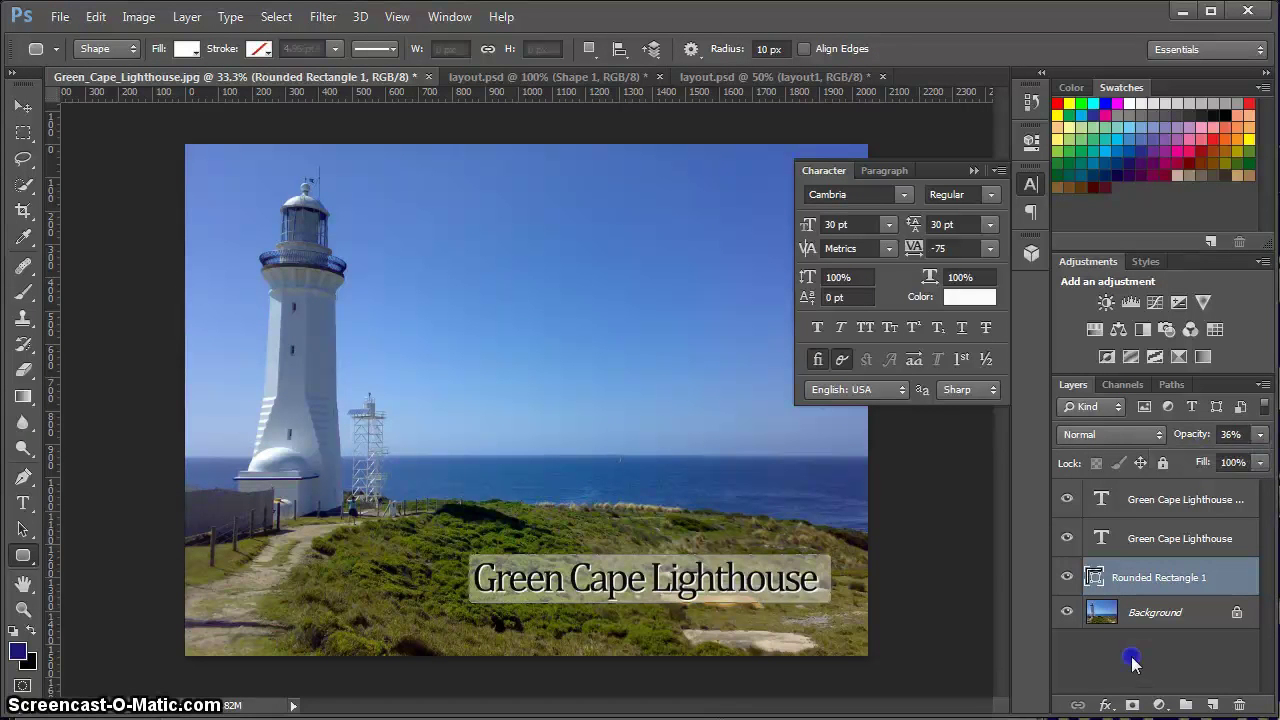
{"action": "left_click", "coordinate": [1131, 657]}
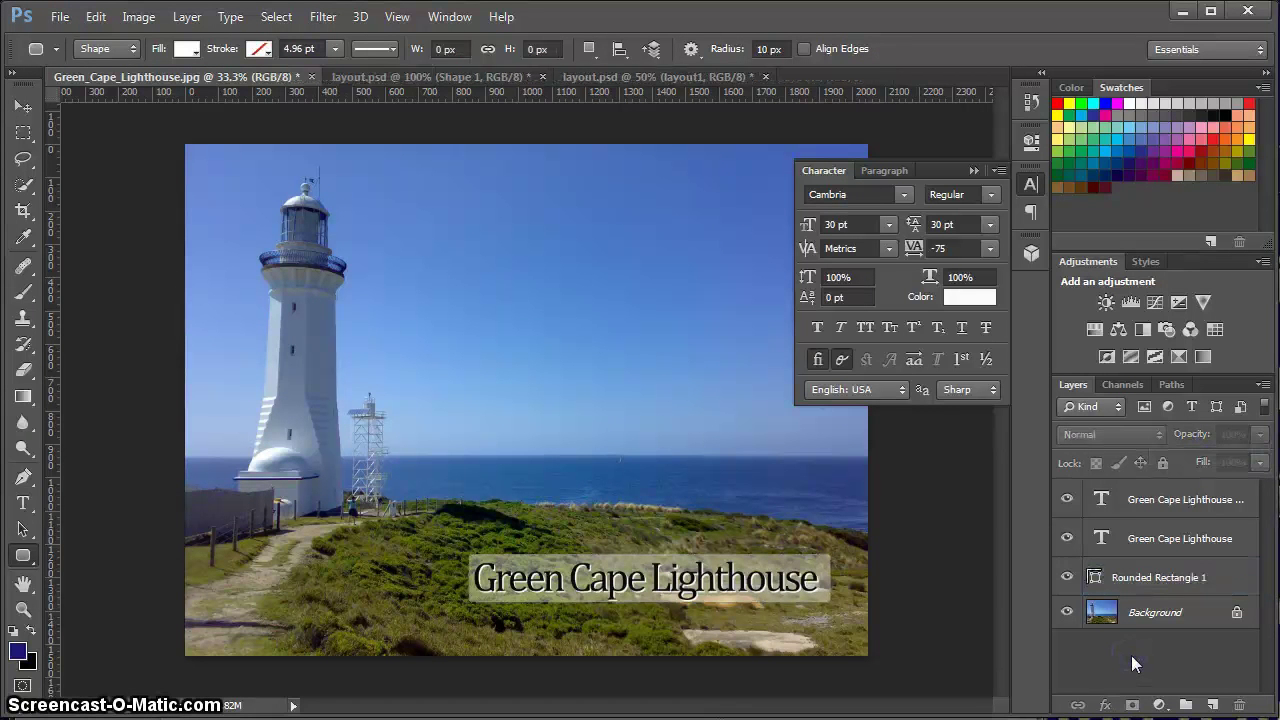
{"action": "left_click", "coordinate": [1067, 578]}
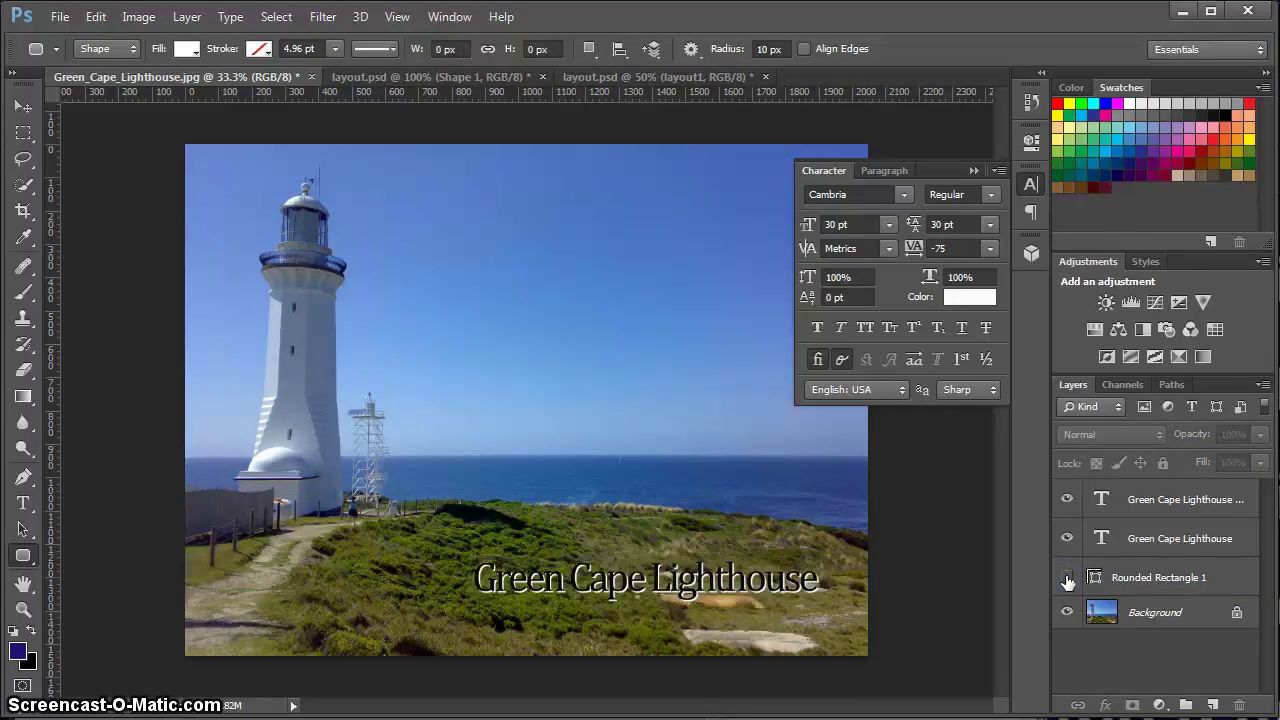
{"action": "left_click", "coordinate": [1067, 578]}
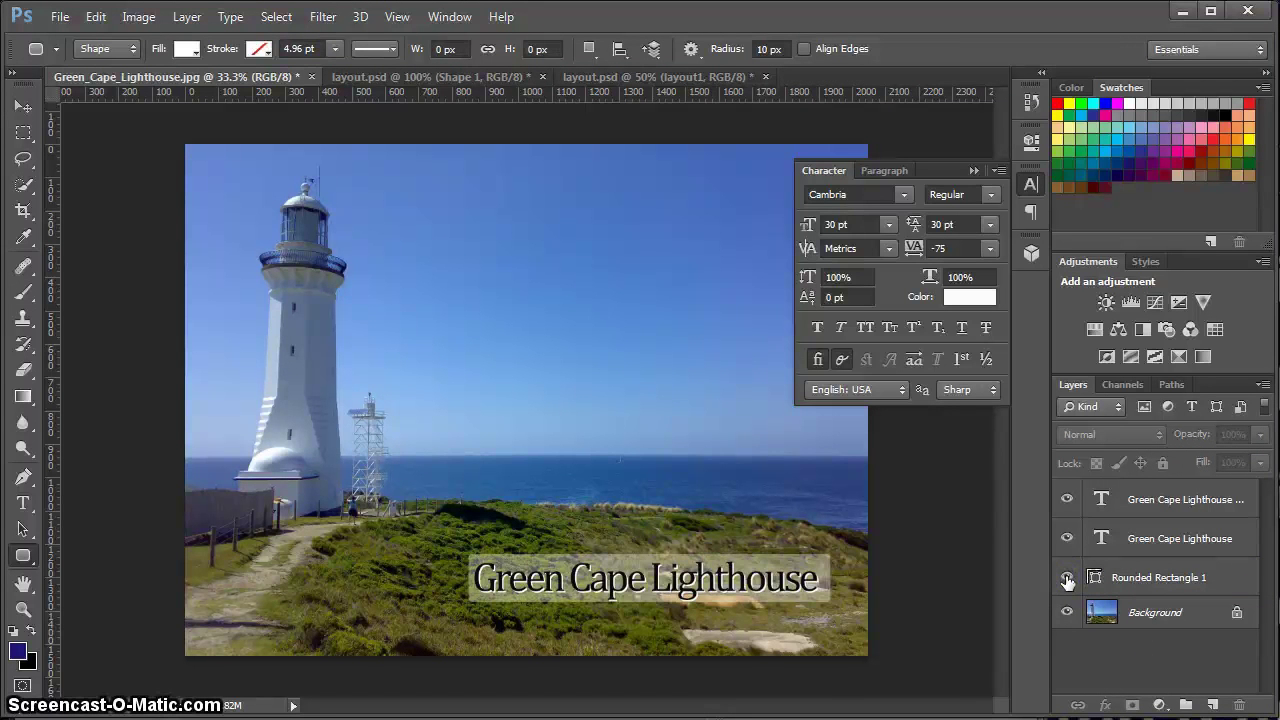